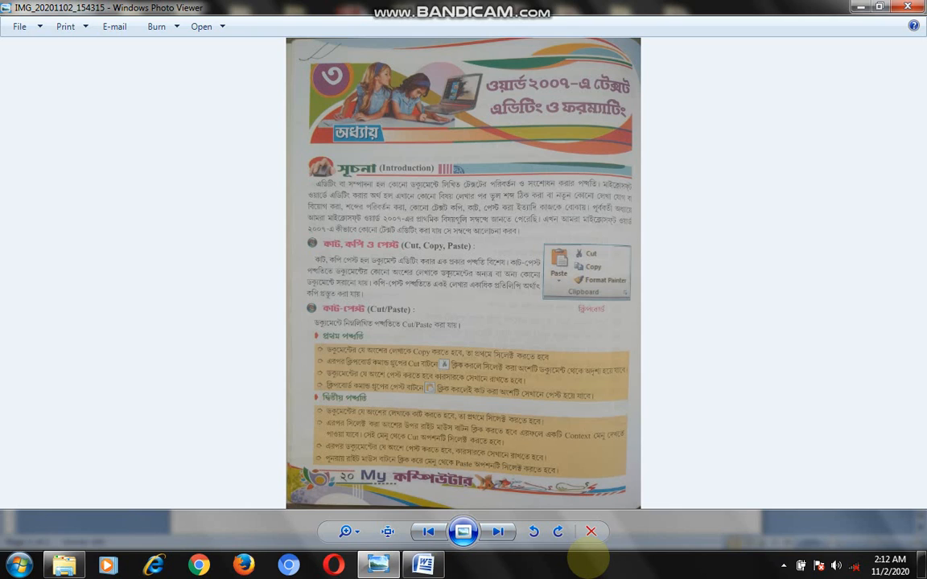
Switch to Word and move the opening paragraph, starting "On the Insert tab", to the end of the document by cutting and pasting.
{"action": "left_click", "coordinate": [424, 565]}
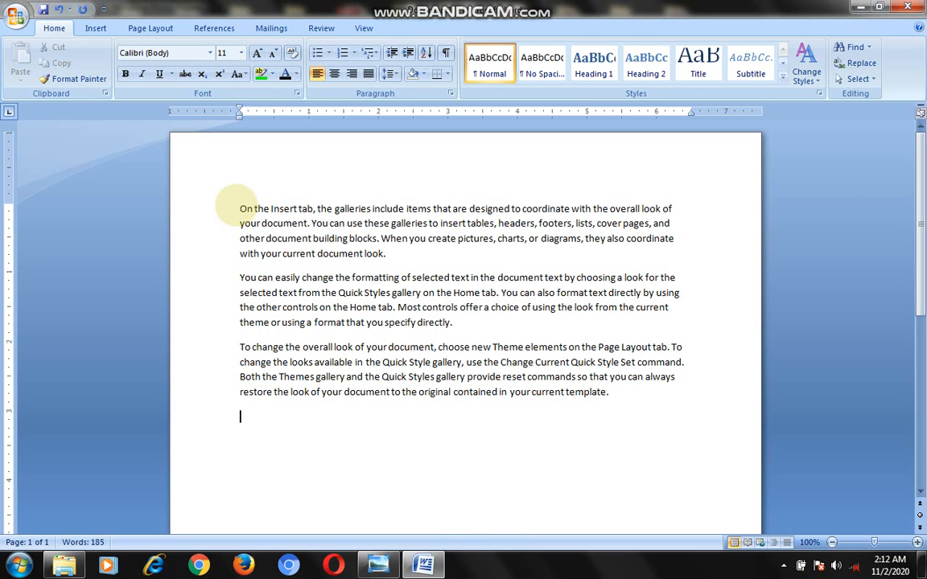
{"action": "left_click_drag", "start_coordinate": [238, 207], "coordinate": [400, 255]}
{"action": "key", "text": "ctrl+c"}
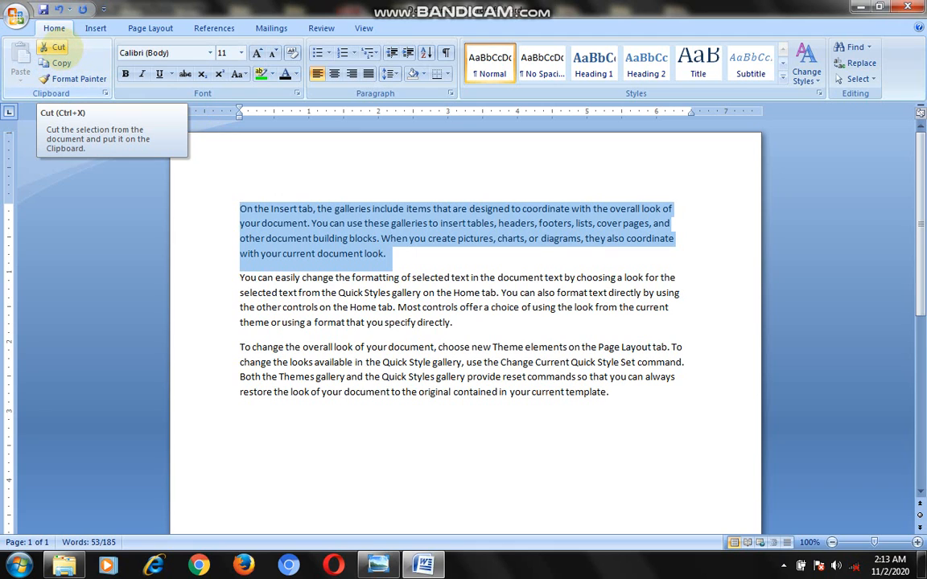
{"action": "left_click", "coordinate": [55, 48]}
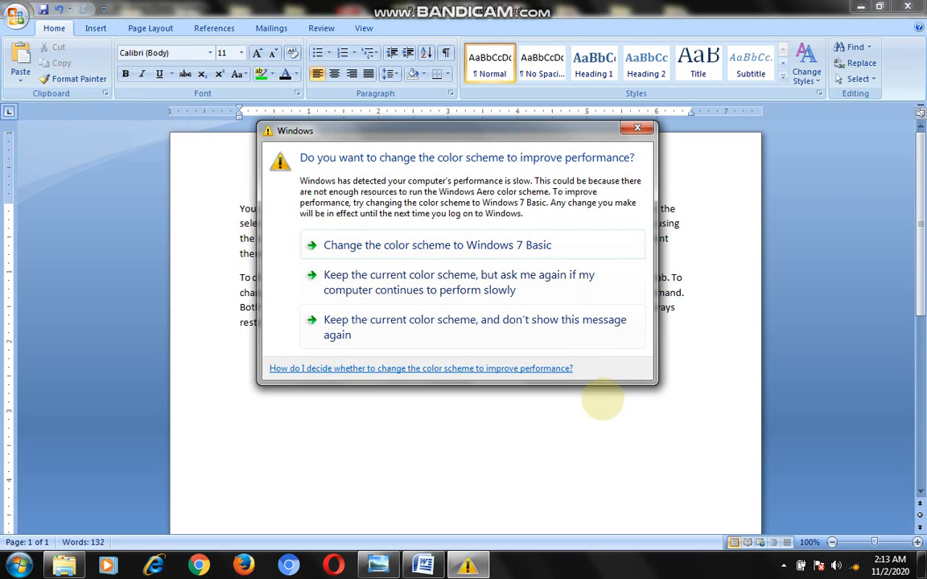
{"action": "left_click", "coordinate": [600, 418]}
{"action": "left_click", "coordinate": [629, 324]}
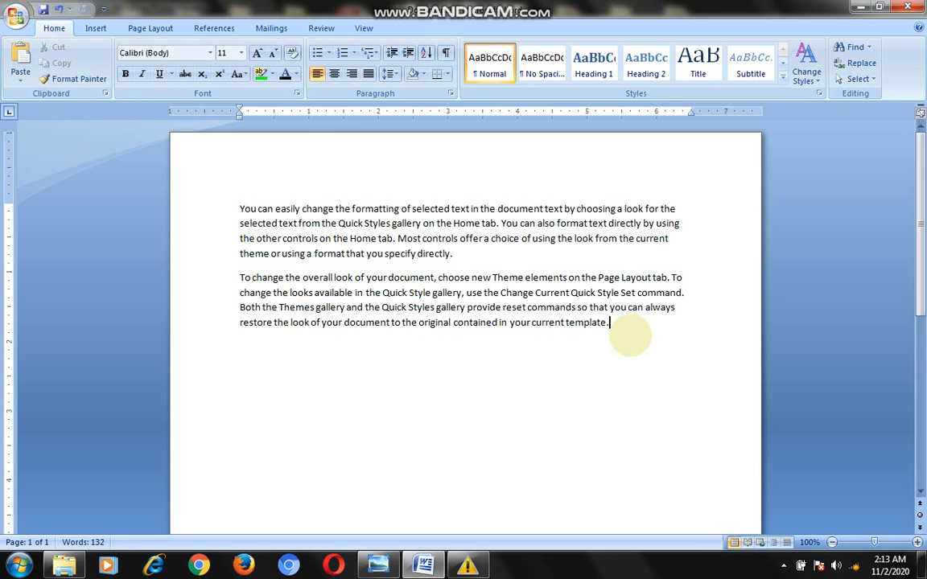
{"action": "key", "text": "Return"}
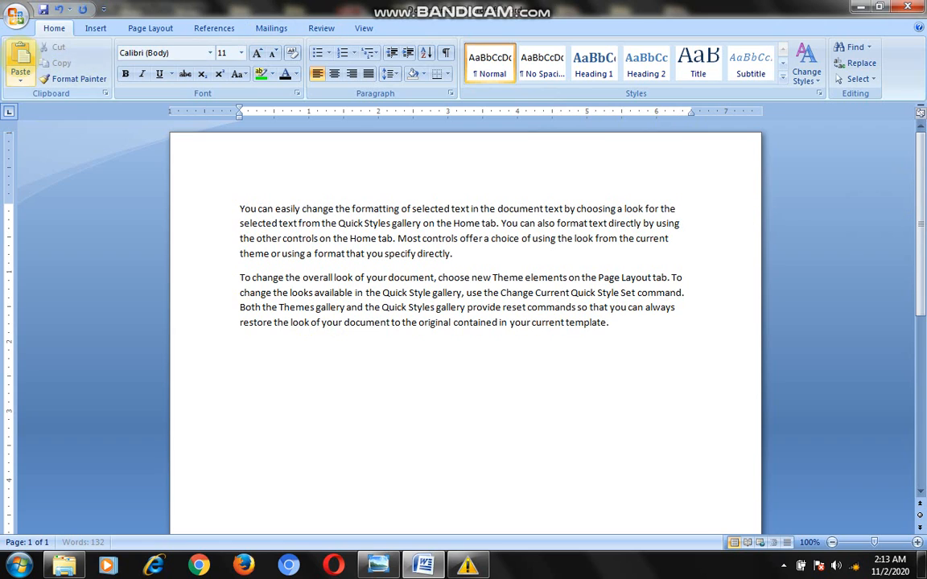
{"action": "left_click", "coordinate": [20, 60]}
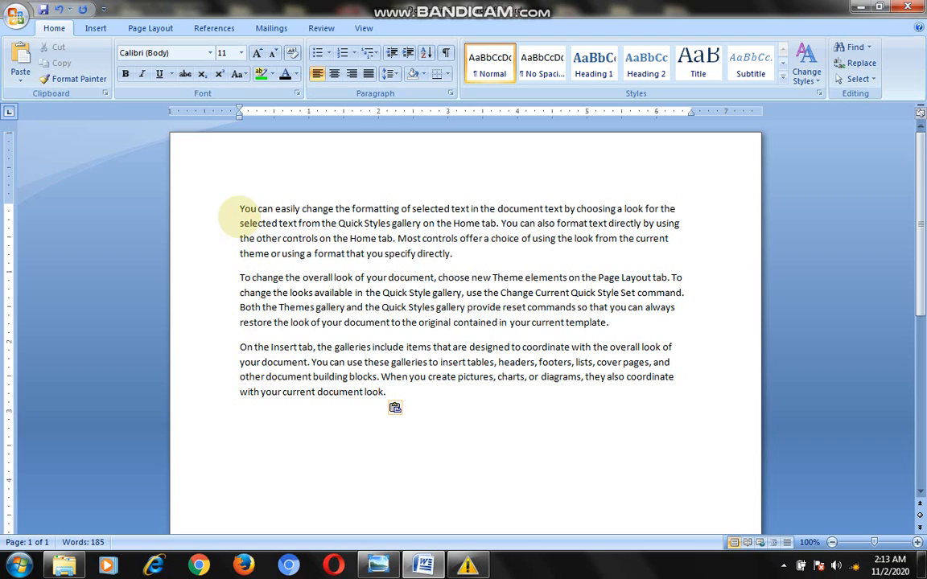
Copy the first paragraph, starting "You can easily change", and paste it as a new paragraph at the document's end.
{"action": "left_click_drag", "start_coordinate": [240, 208], "coordinate": [445, 257]}
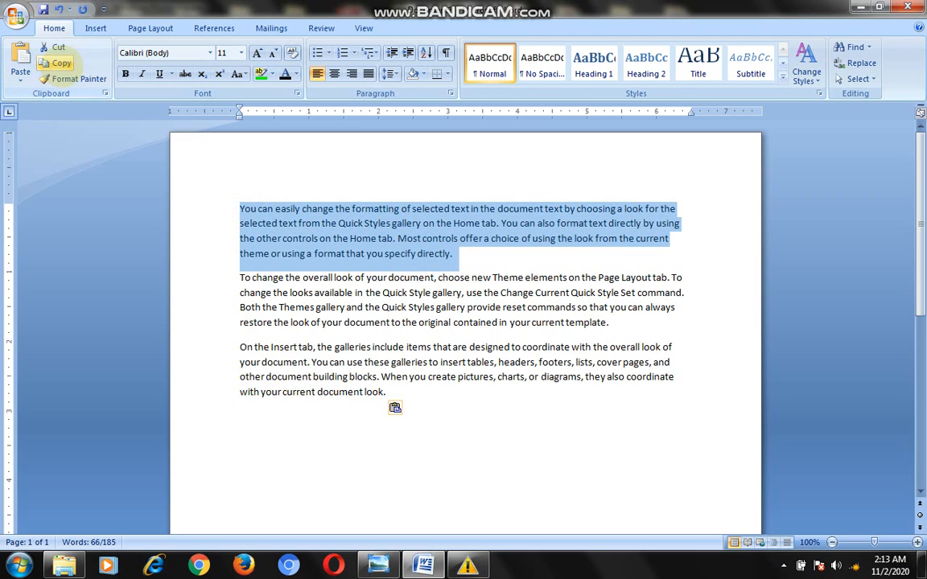
{"action": "left_click", "coordinate": [60, 63]}
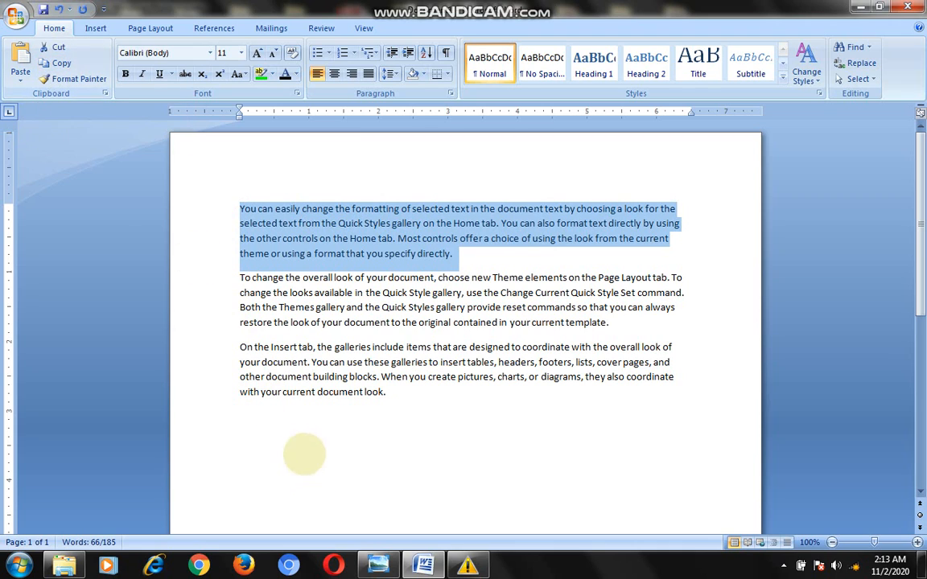
{"action": "left_click", "coordinate": [415, 402]}
{"action": "key", "text": "Return"}
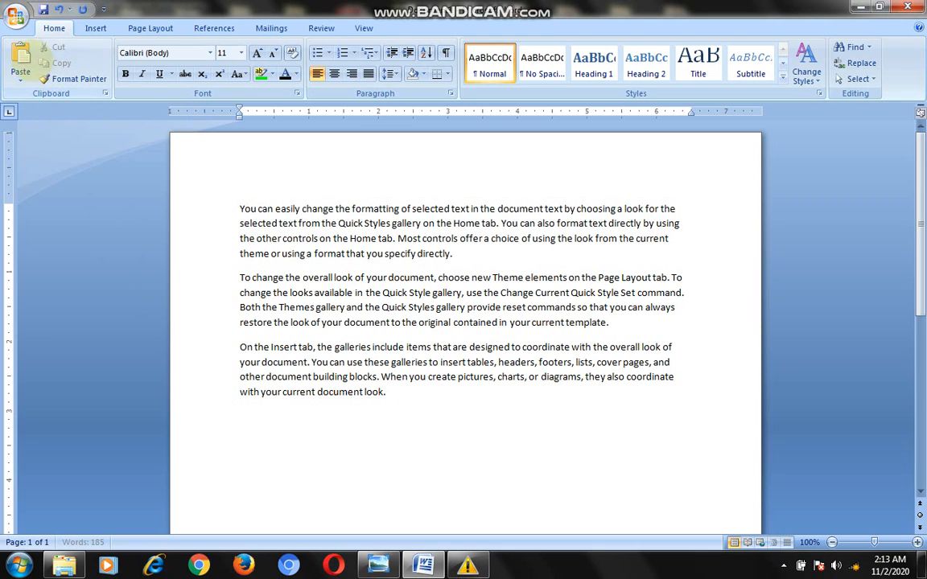
{"action": "left_click", "coordinate": [21, 63]}
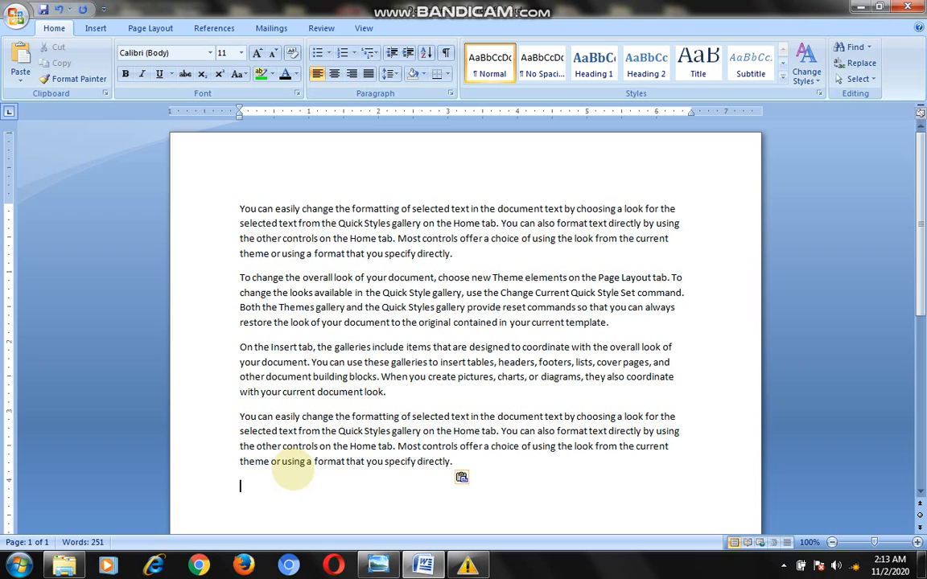
Set the first paragraph's font to Bookman Old Style.
{"action": "left_click_drag", "start_coordinate": [231, 208], "coordinate": [314, 242]}
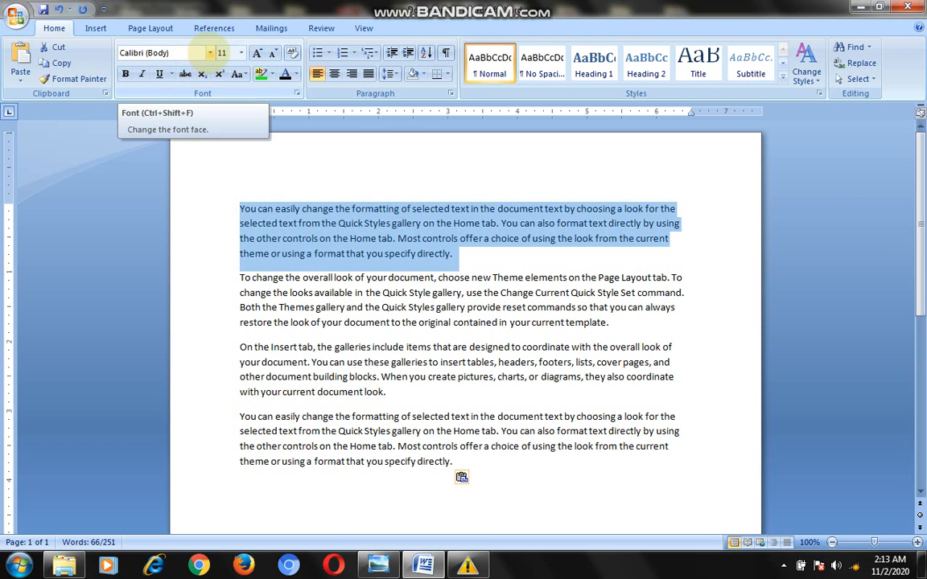
{"action": "left_click", "coordinate": [210, 53]}
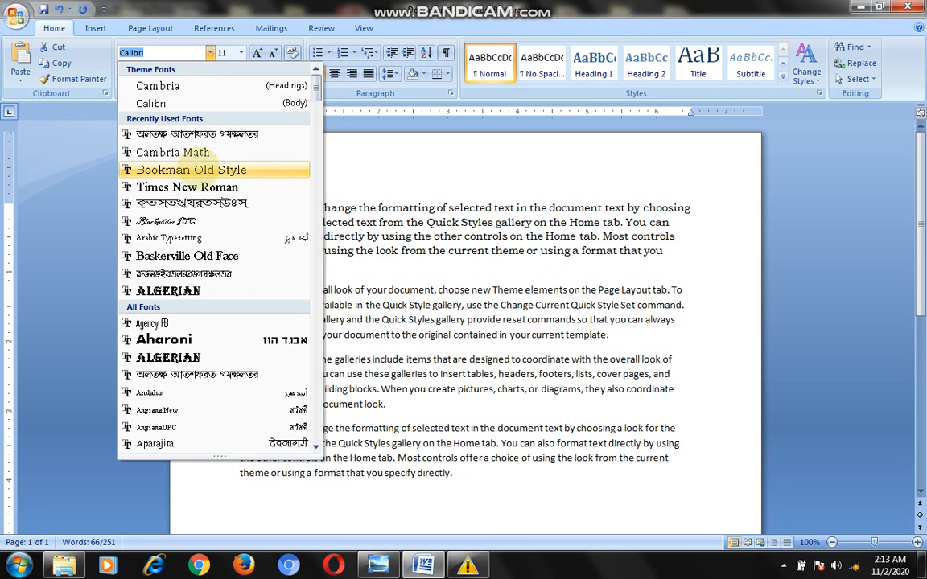
{"action": "left_click", "coordinate": [181, 170]}
{"action": "left_click", "coordinate": [414, 249]}
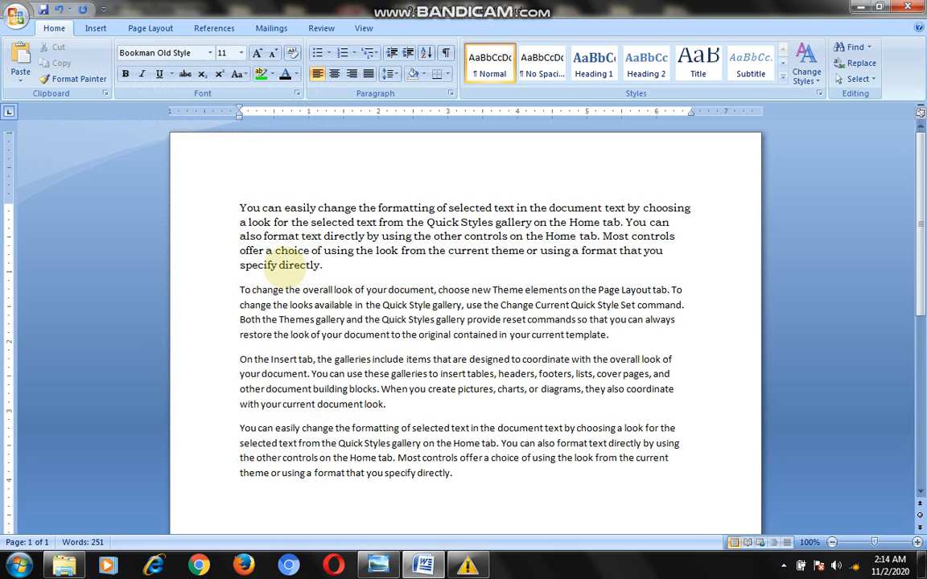
Set the first paragraph's font size to 16.
{"action": "left_click_drag", "start_coordinate": [237, 208], "coordinate": [322, 265]}
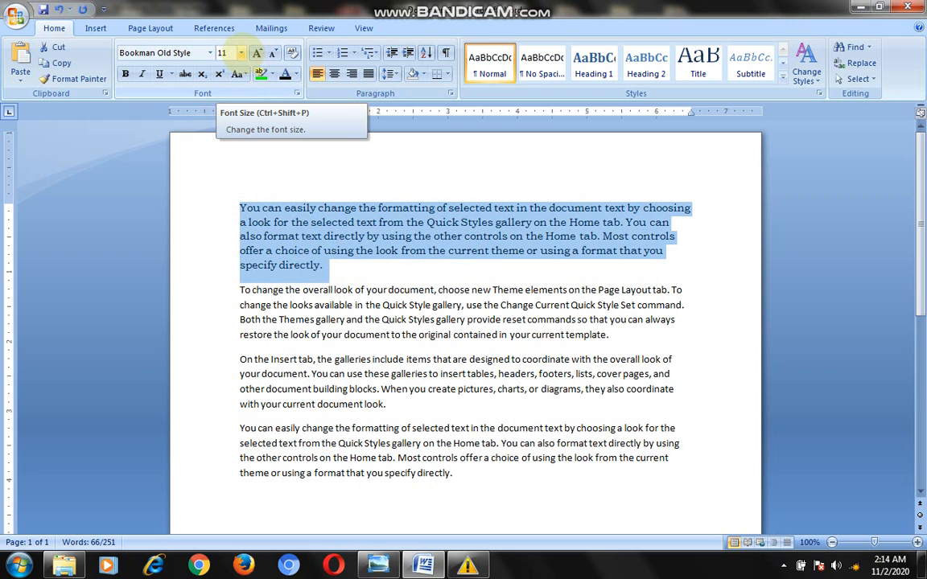
{"action": "left_click", "coordinate": [240, 53]}
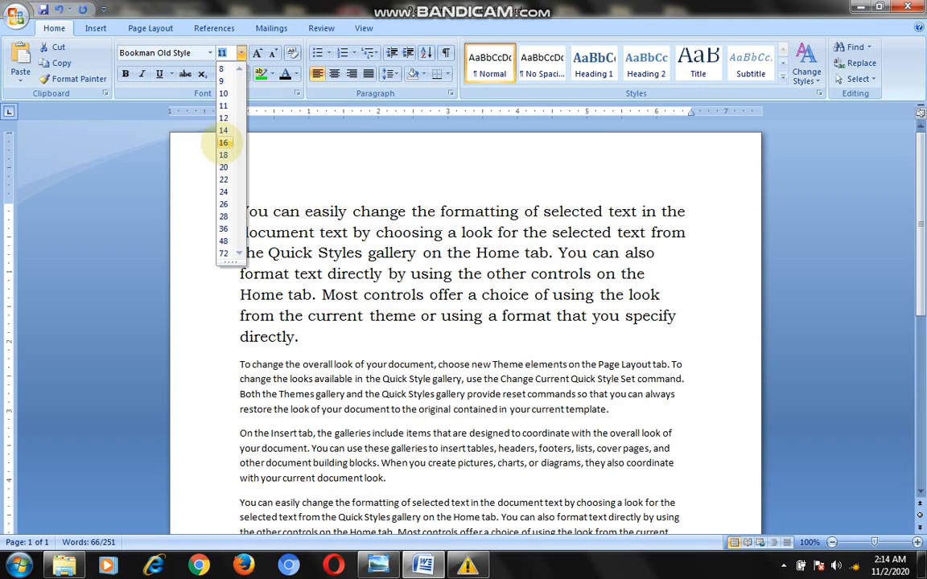
{"action": "left_click", "coordinate": [224, 143]}
{"action": "left_click", "coordinate": [304, 342]}
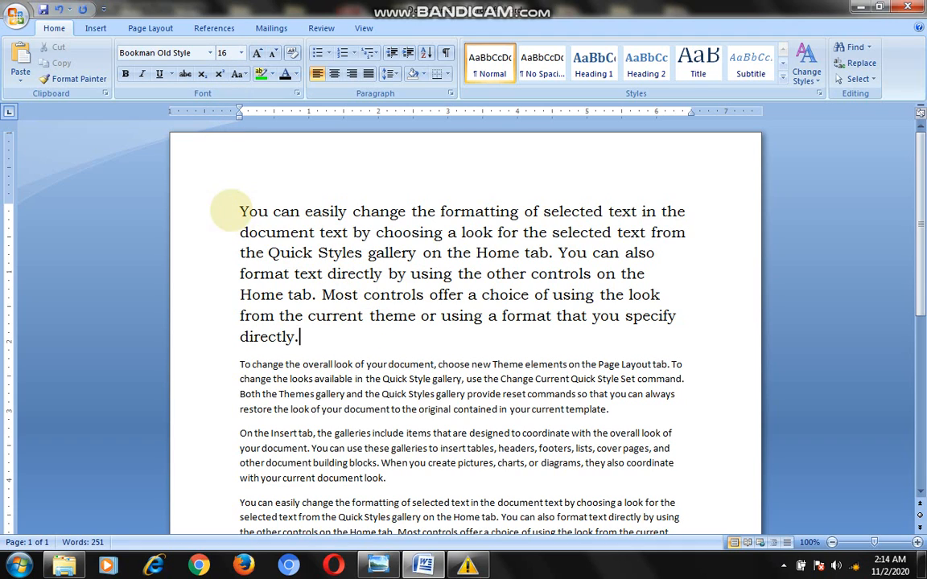
Grow the first paragraph's font one step to 18, and shrink it stepwise to 12.
{"action": "left_click_drag", "start_coordinate": [228, 210], "coordinate": [320, 337]}
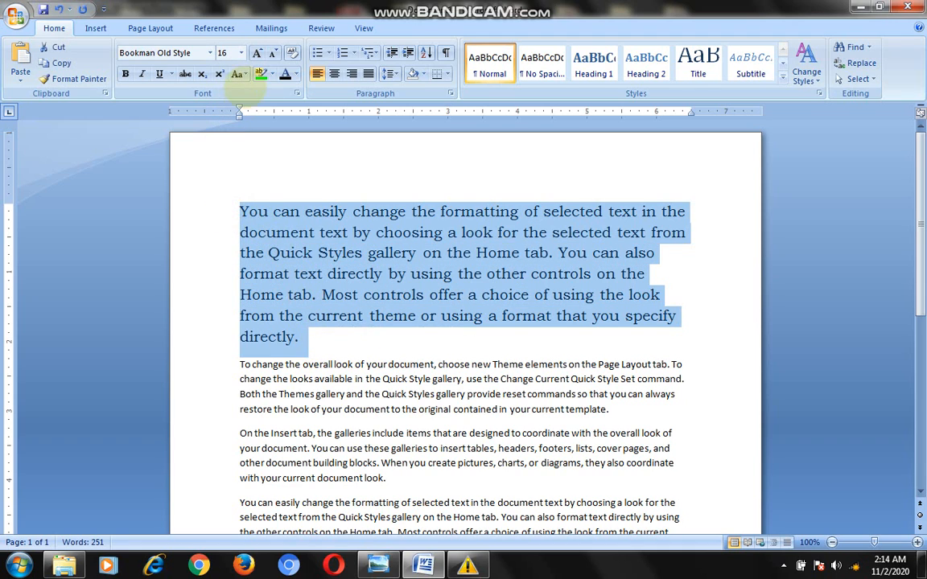
{"action": "left_click", "coordinate": [257, 52]}
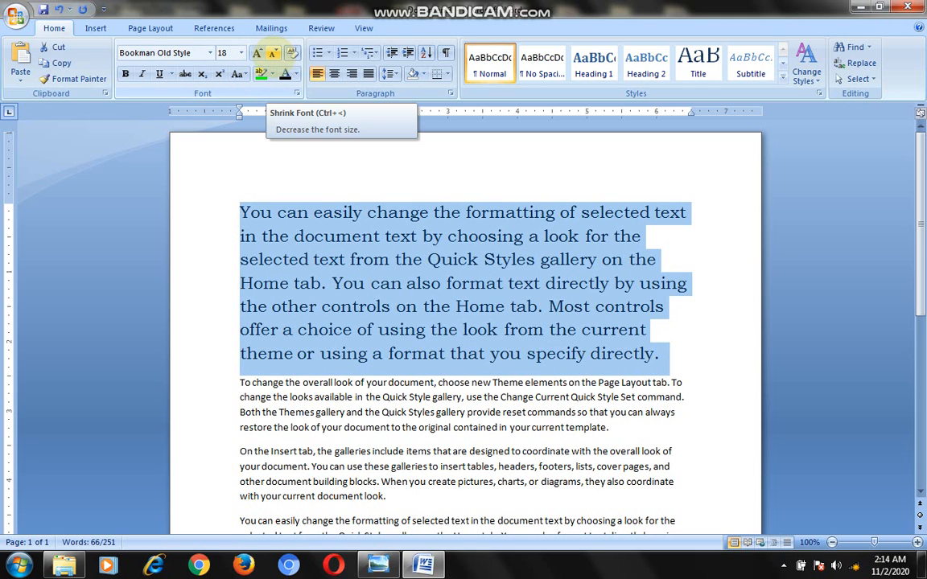
{"action": "left_click", "coordinate": [273, 53]}
{"action": "left_click", "coordinate": [273, 53]}
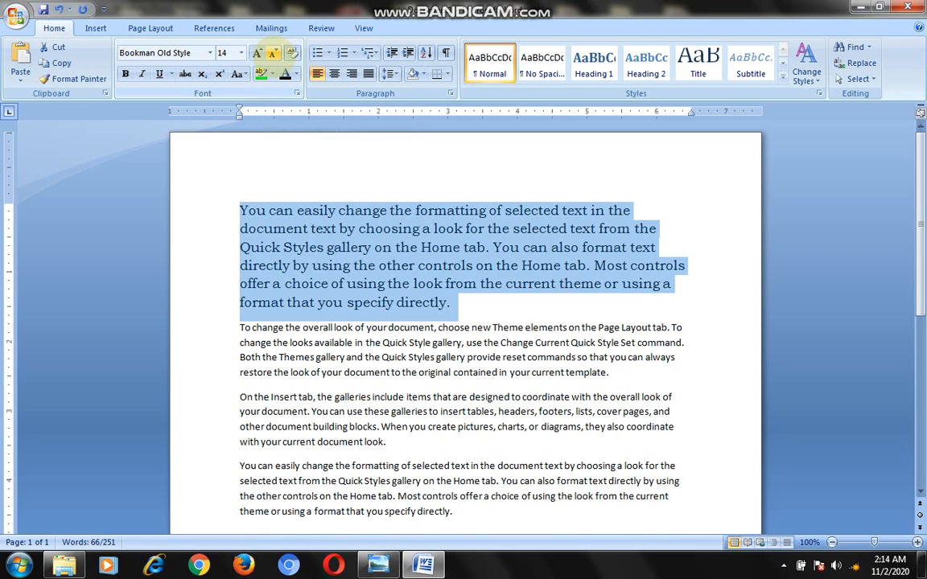
{"action": "left_click", "coordinate": [272, 53]}
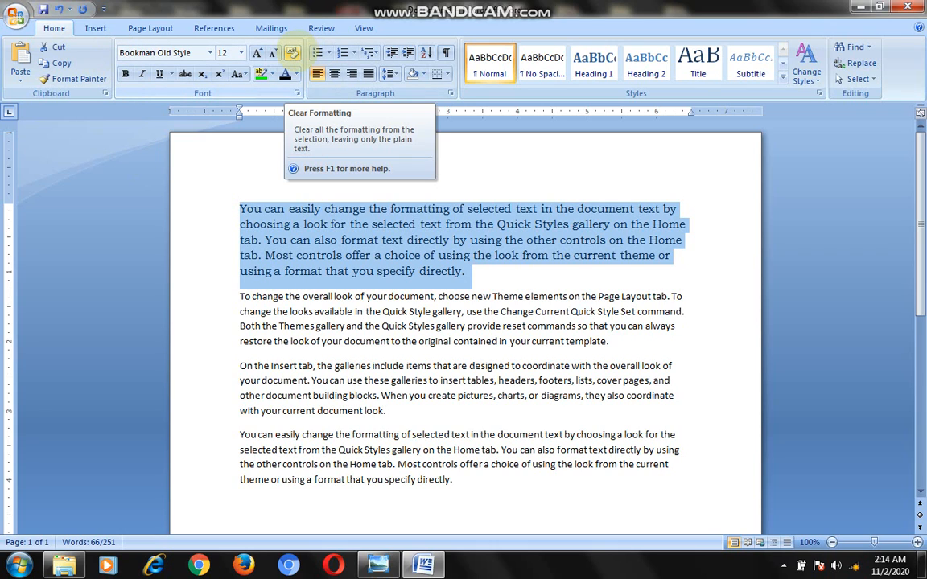
Clear all formatting from the first paragraph and make its text bold.
{"action": "left_click", "coordinate": [292, 53]}
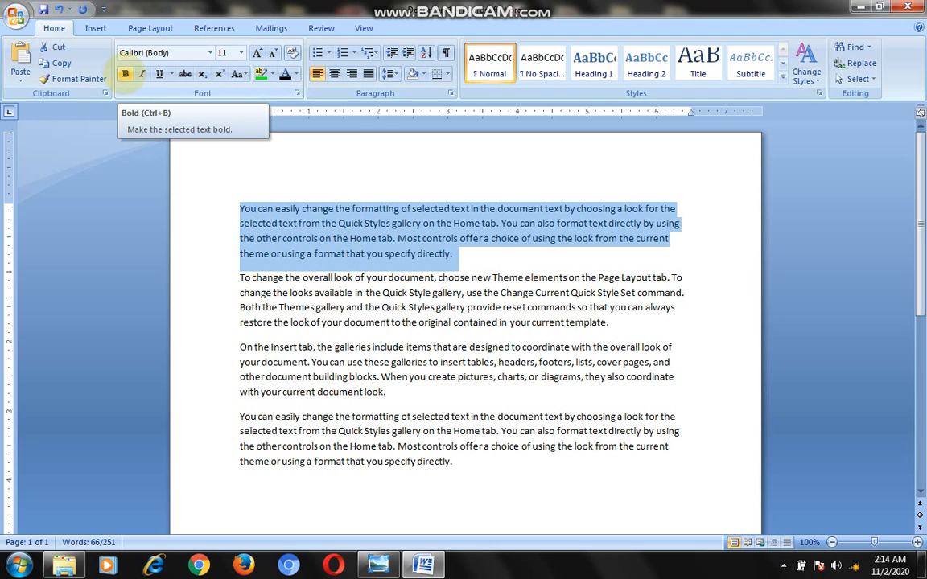
{"action": "left_click", "coordinate": [125, 73]}
{"action": "left_click", "coordinate": [377, 277]}
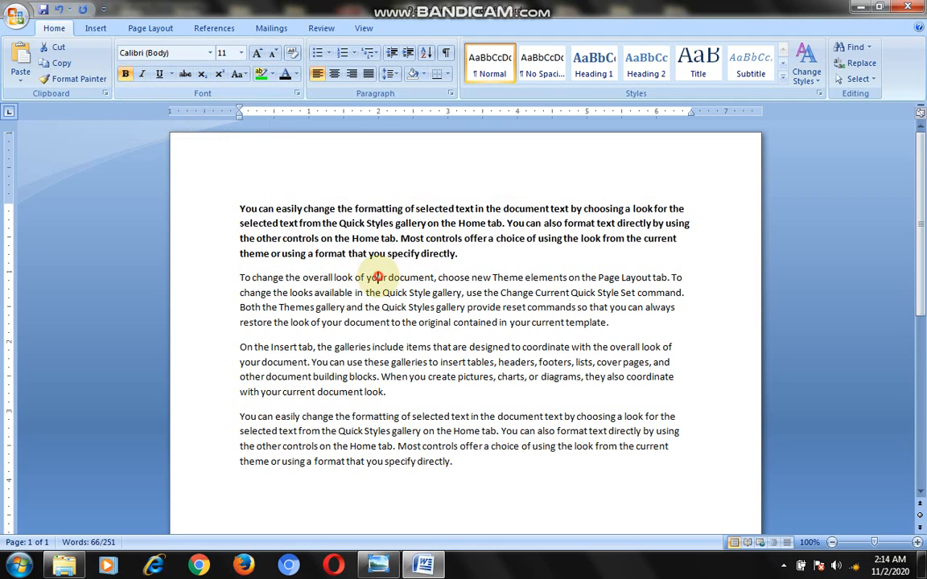
Apply italic and underline formatting to the whole first paragraph.
{"action": "left_click_drag", "start_coordinate": [240, 209], "coordinate": [481, 258]}
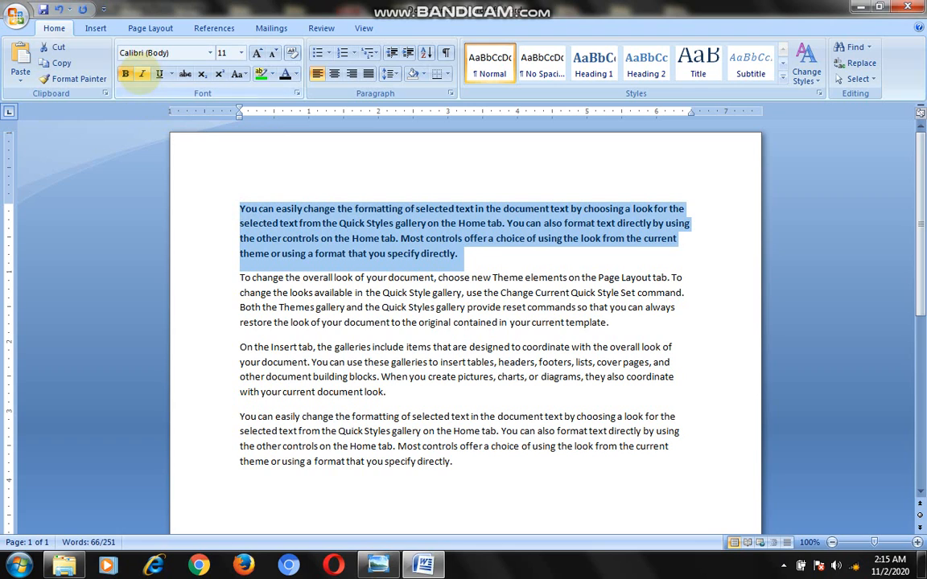
{"action": "left_click", "coordinate": [141, 73]}
{"action": "left_click", "coordinate": [395, 322]}
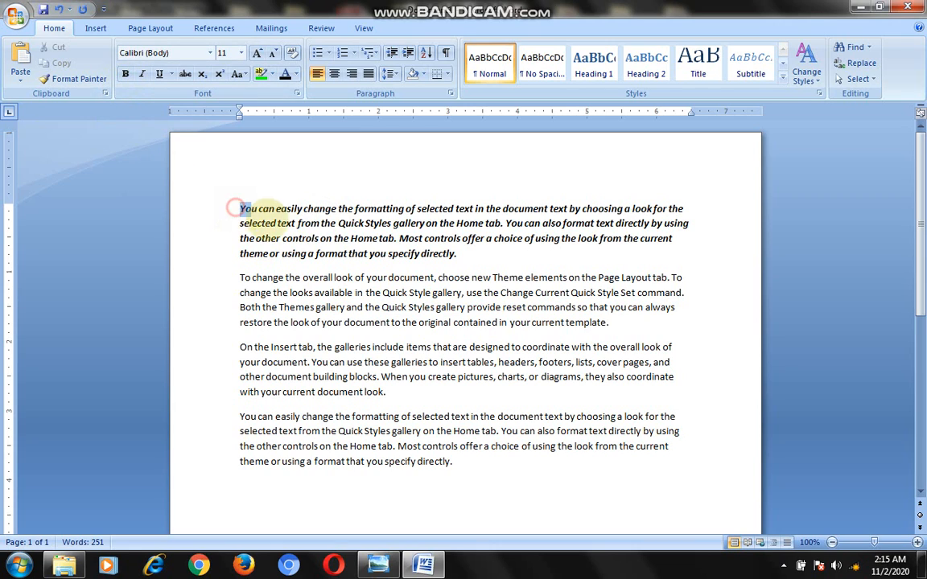
{"action": "left_click_drag", "start_coordinate": [239, 208], "coordinate": [457, 255]}
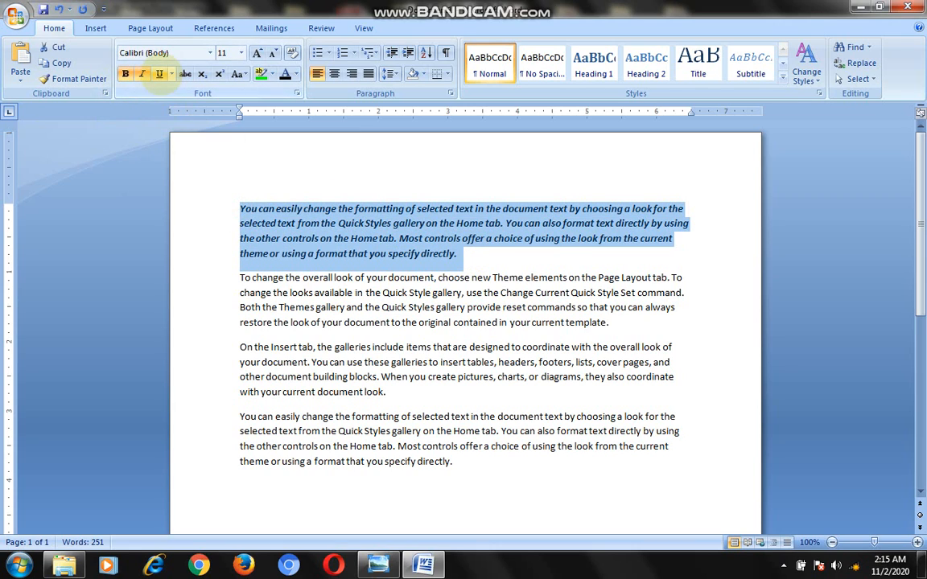
{"action": "left_click", "coordinate": [159, 74]}
{"action": "left_click", "coordinate": [387, 330]}
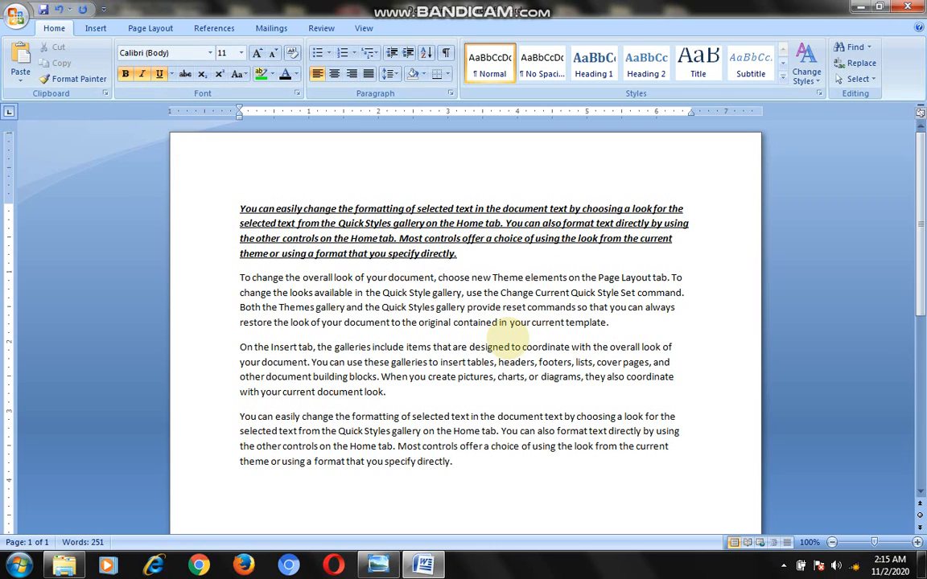
Strike through the text of the second paragraph, starting "To change the overall look".
{"action": "left_click_drag", "start_coordinate": [234, 277], "coordinate": [607, 322]}
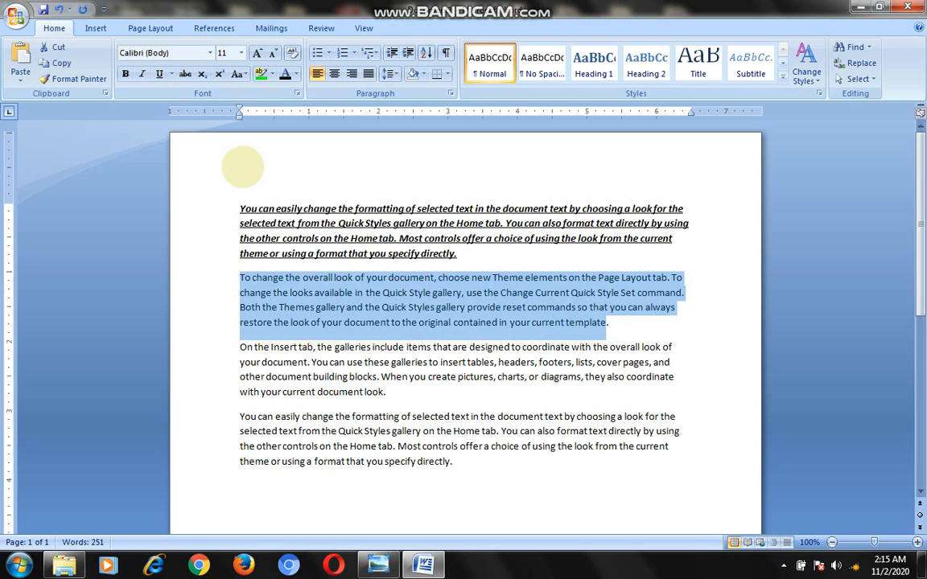
{"action": "left_click", "coordinate": [185, 74]}
{"action": "left_click", "coordinate": [352, 391]}
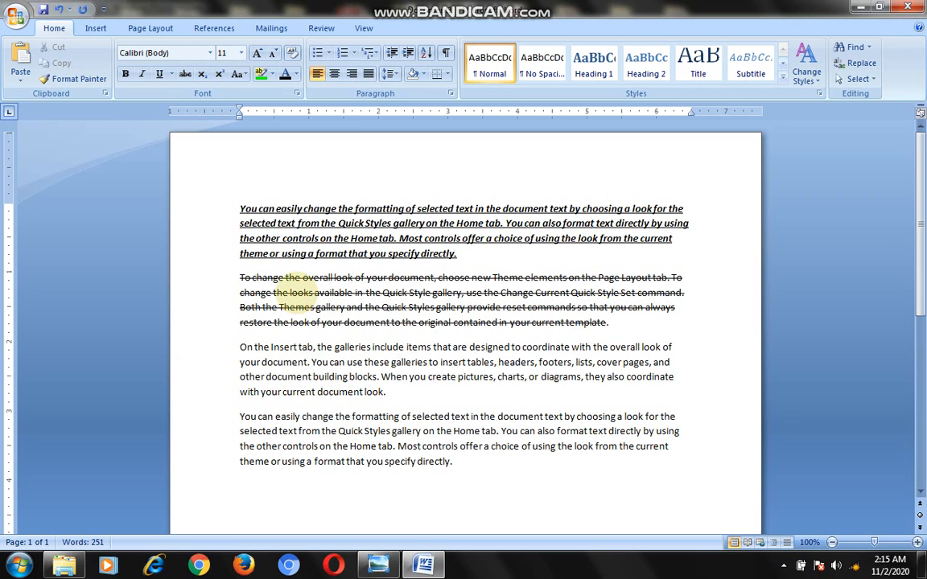
Format the letter "n" of "On" at the start of the third paragraph as superscript, and switch it to subscript.
{"action": "left_click", "coordinate": [246, 347]}
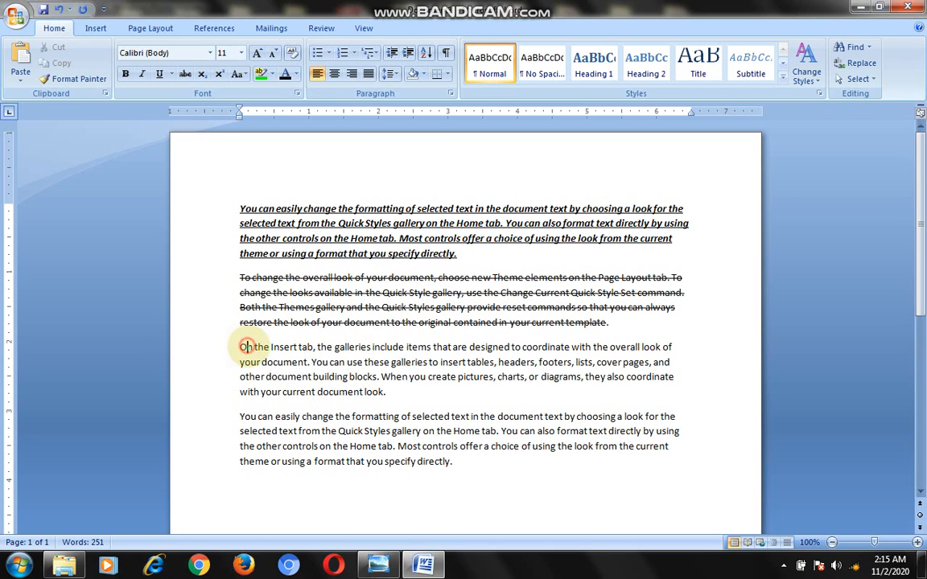
{"action": "key", "text": "shift+Right"}
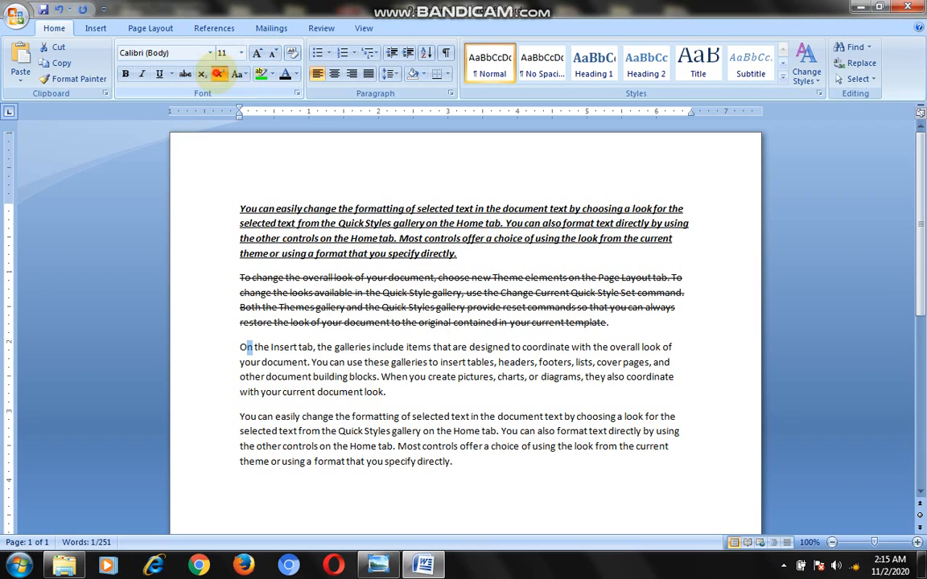
{"action": "left_click", "coordinate": [219, 74]}
{"action": "left_click", "coordinate": [274, 347]}
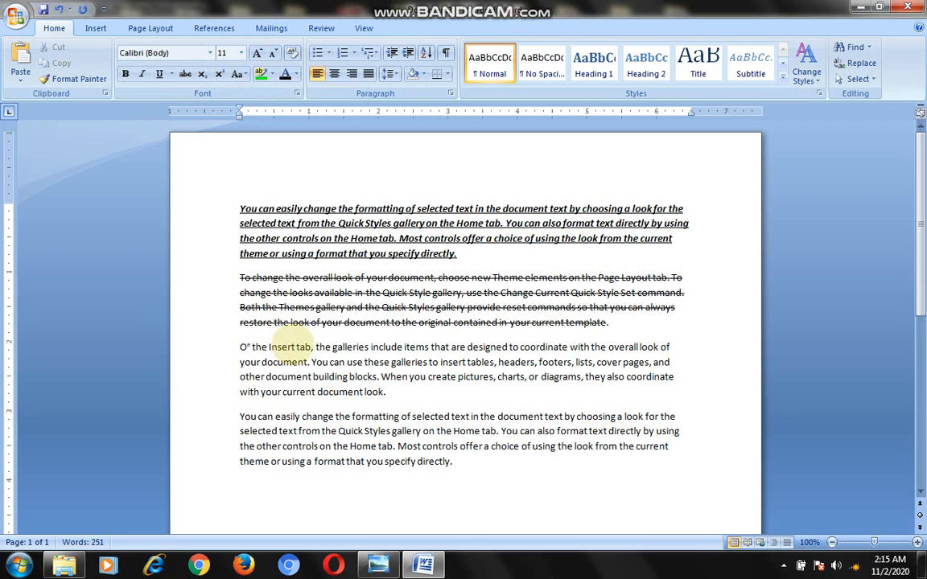
{"action": "left_click_drag", "start_coordinate": [246, 346], "coordinate": [252, 347]}
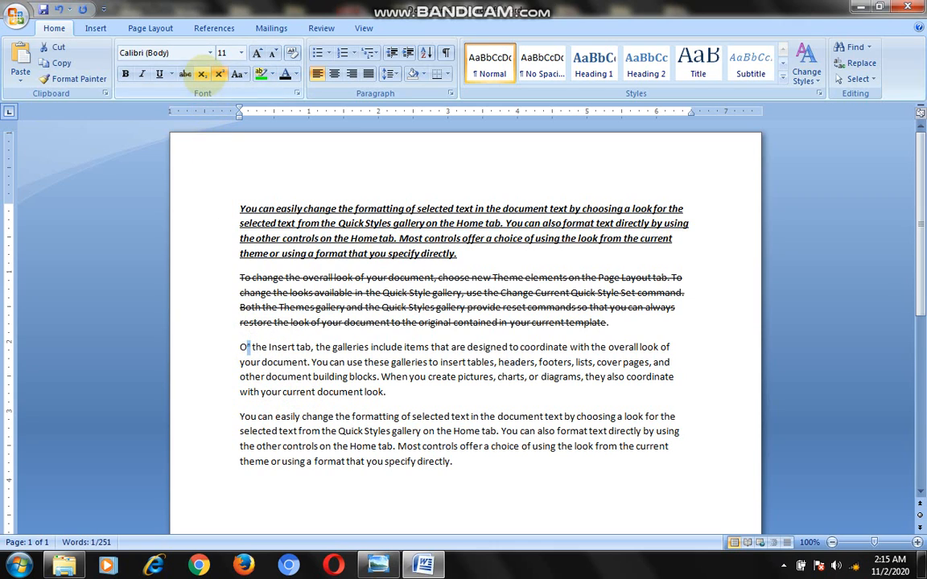
{"action": "left_click", "coordinate": [201, 73]}
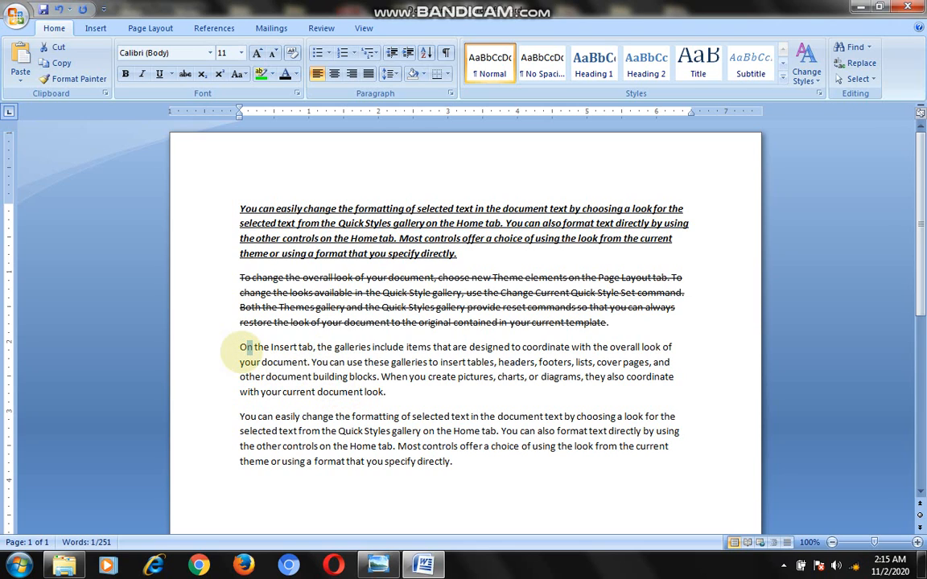
Change the case of the whole third paragraph, starting "On the Insert tab", to UPPERCASE.
{"action": "left_click", "coordinate": [232, 348], "text": "shift"}
{"action": "left_click_drag", "start_coordinate": [233, 348], "coordinate": [404, 387]}
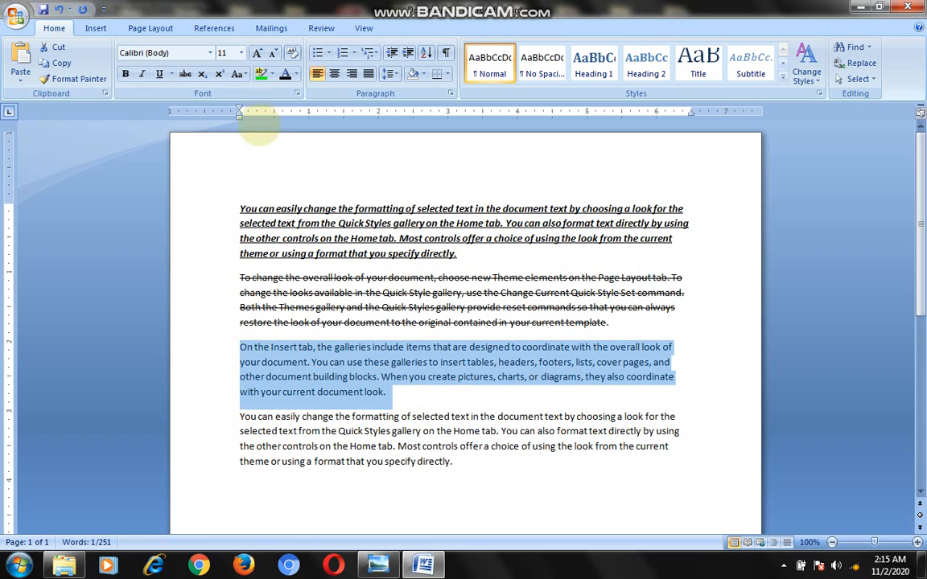
{"action": "left_click", "coordinate": [239, 73]}
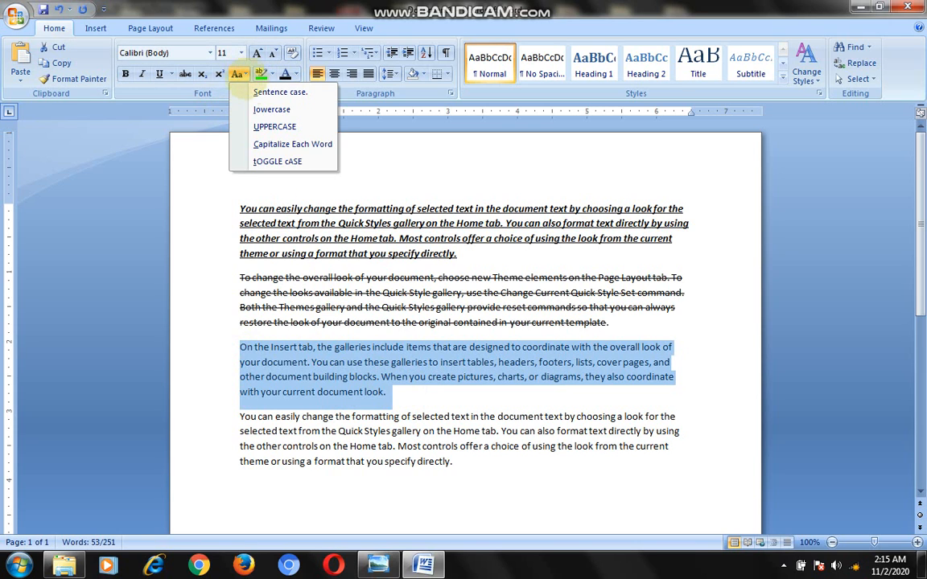
{"action": "left_click", "coordinate": [246, 127]}
{"action": "left_click", "coordinate": [322, 362]}
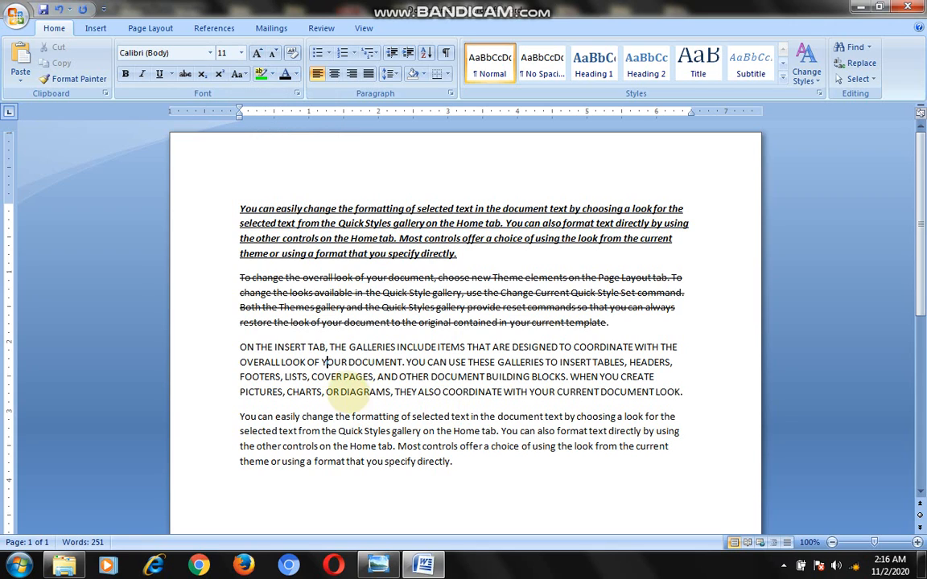
Highlight the text of the whole first paragraph in yellow.
{"action": "left_click_drag", "start_coordinate": [235, 209], "coordinate": [510, 257]}
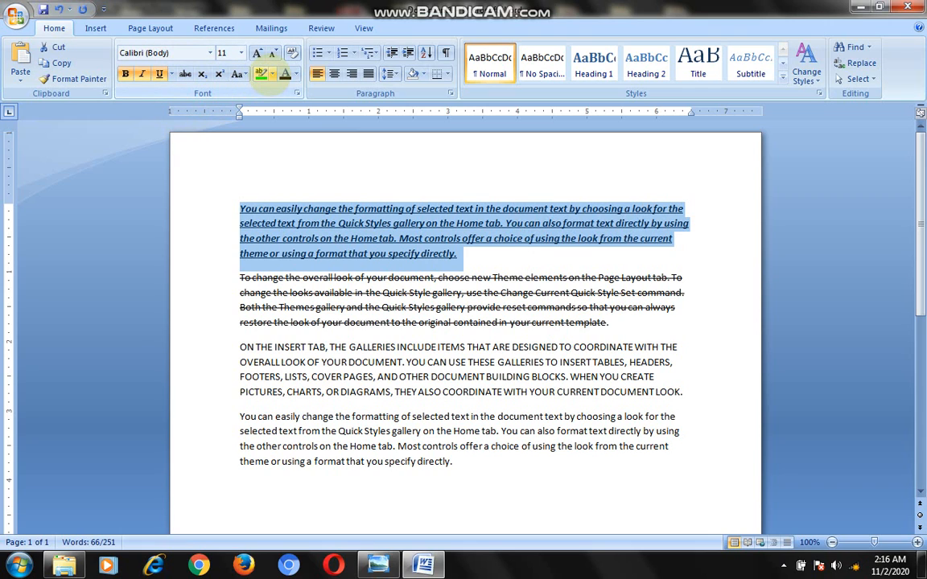
{"action": "left_click", "coordinate": [272, 73]}
{"action": "left_click", "coordinate": [264, 95]}
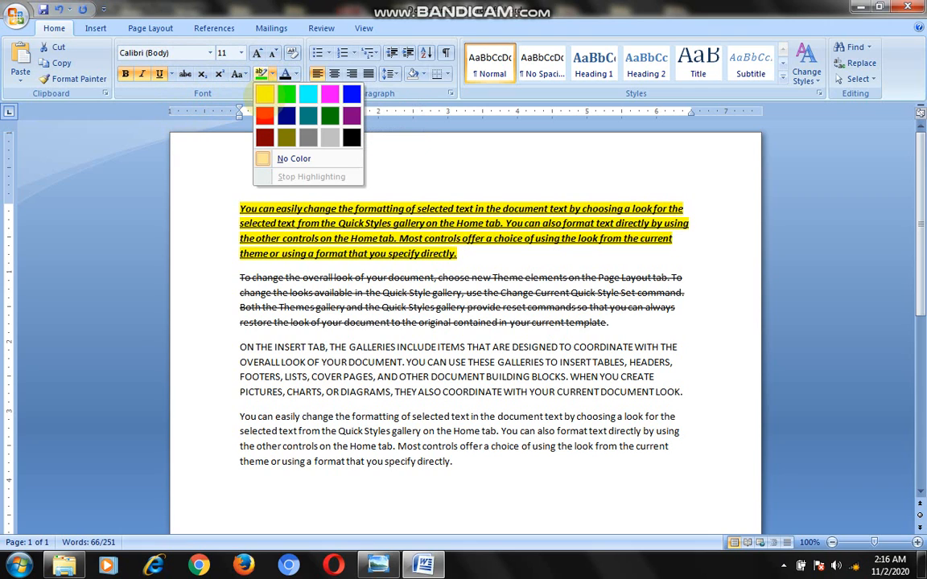
{"action": "left_click", "coordinate": [322, 362]}
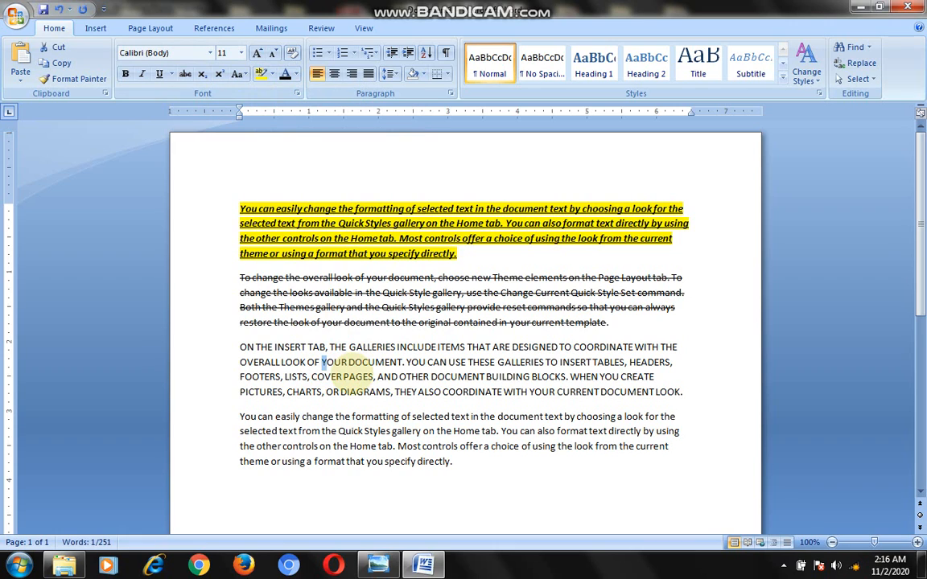
Set the font colour of the struck-through second paragraph to the standard red.
{"action": "left_click_drag", "start_coordinate": [242, 278], "coordinate": [628, 326]}
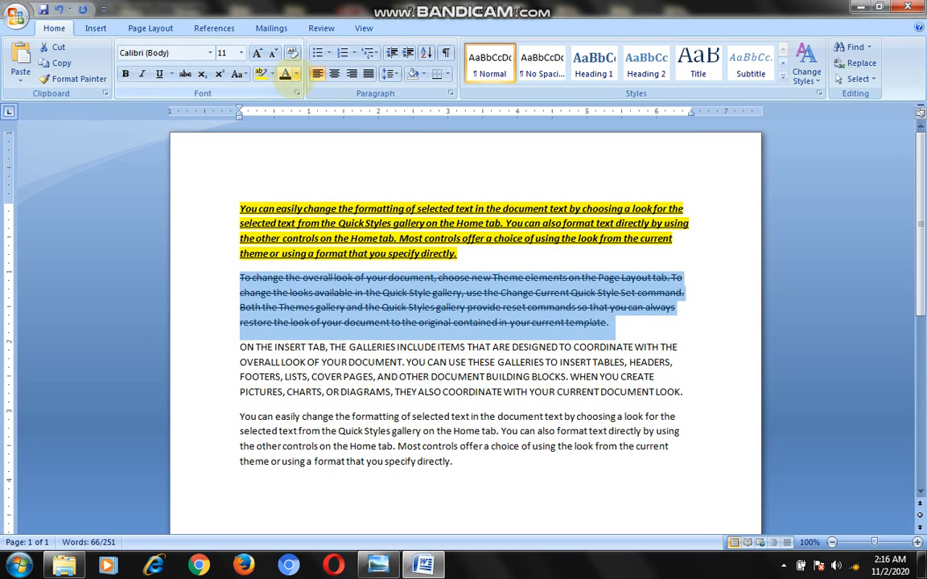
{"action": "left_click", "coordinate": [296, 73]}
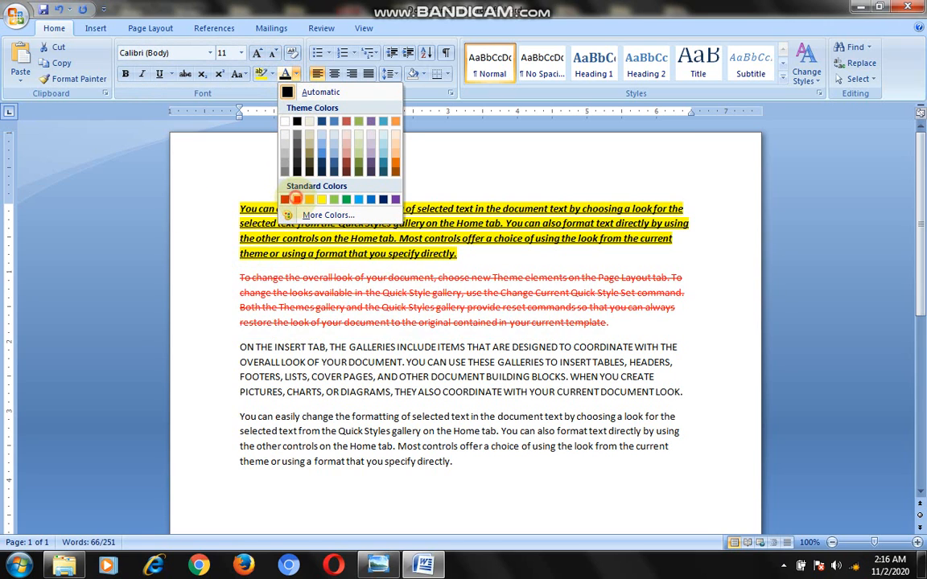
{"action": "left_click", "coordinate": [297, 200]}
{"action": "left_click", "coordinate": [306, 362]}
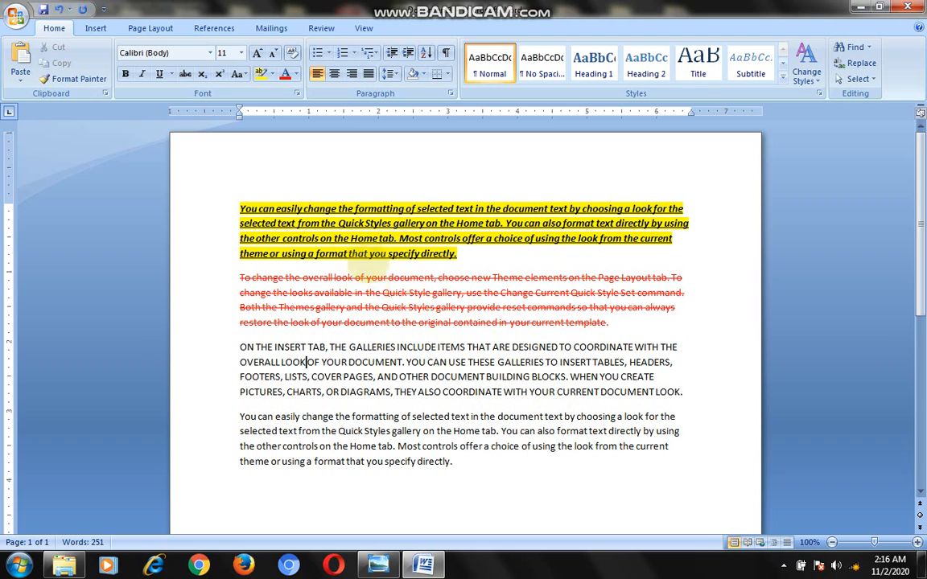
Try centre and right alignment on the highlighted first paragraph, and finish with it justified.
{"action": "left_click_drag", "start_coordinate": [238, 207], "coordinate": [507, 265]}
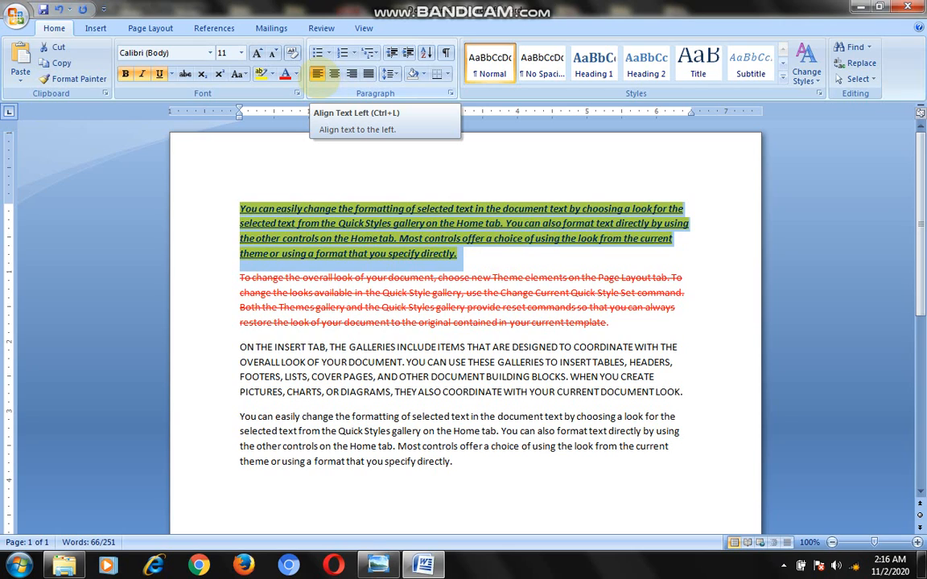
{"action": "left_click", "coordinate": [334, 74]}
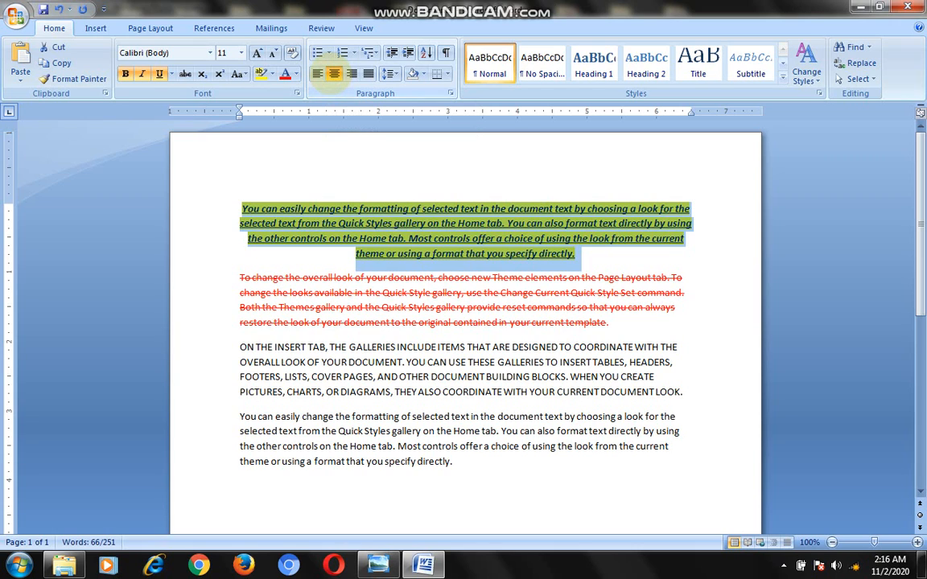
{"action": "left_click", "coordinate": [351, 73]}
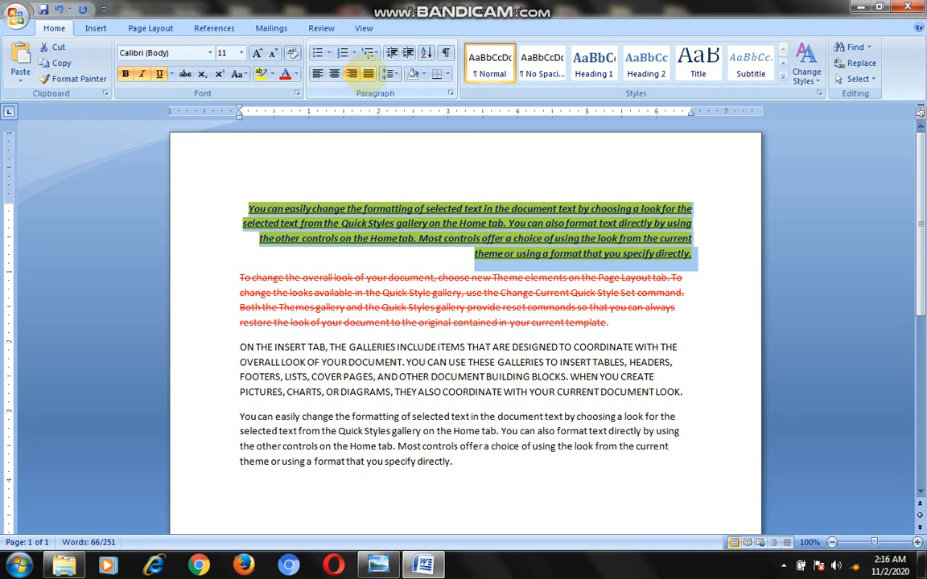
{"action": "left_click", "coordinate": [368, 73]}
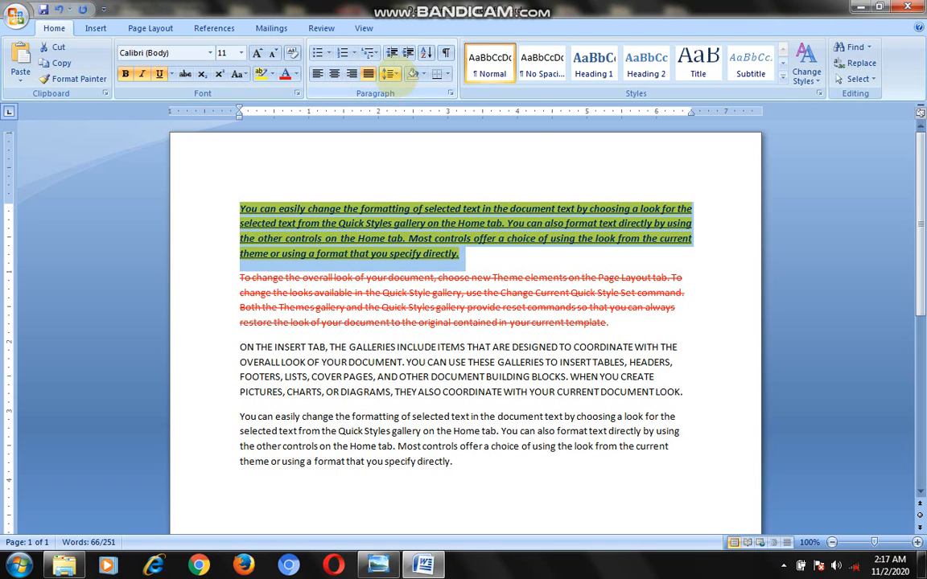
Increase the line spacing of the first paragraph to more than double.
{"action": "left_click", "coordinate": [399, 75]}
{"action": "left_click", "coordinate": [389, 74]}
{"action": "left_click", "coordinate": [406, 155]}
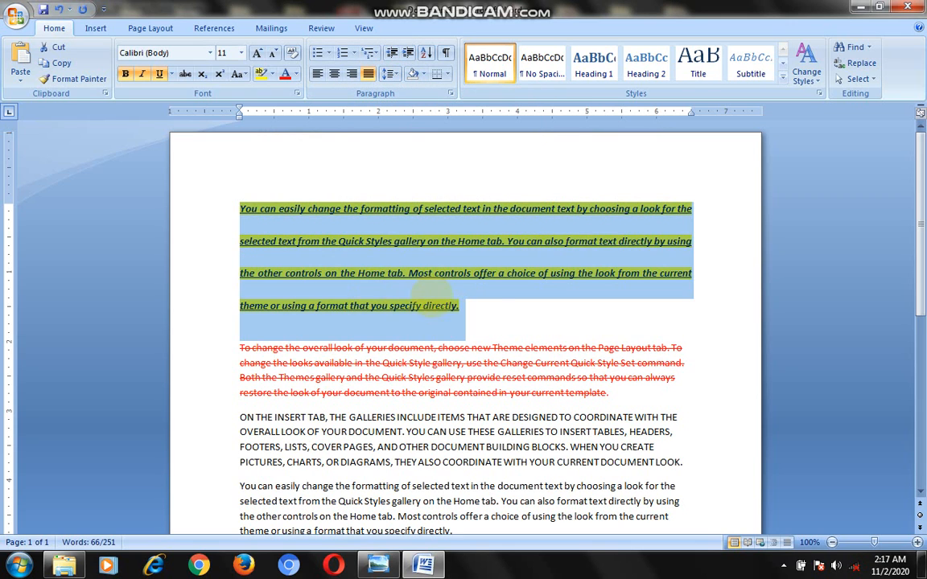
{"action": "left_click", "coordinate": [471, 320]}
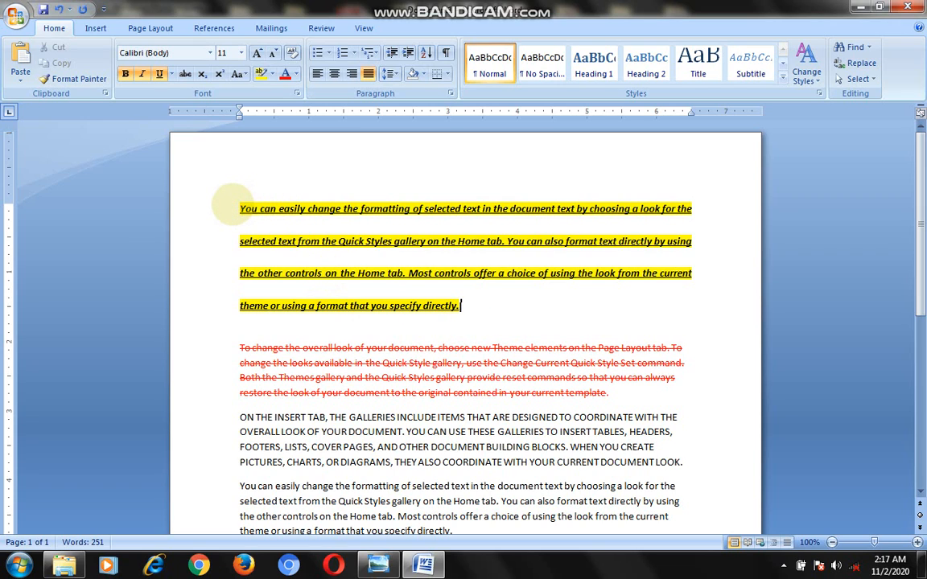
Apply standard red shading behind the whole first paragraph.
{"action": "left_click_drag", "start_coordinate": [235, 207], "coordinate": [482, 317]}
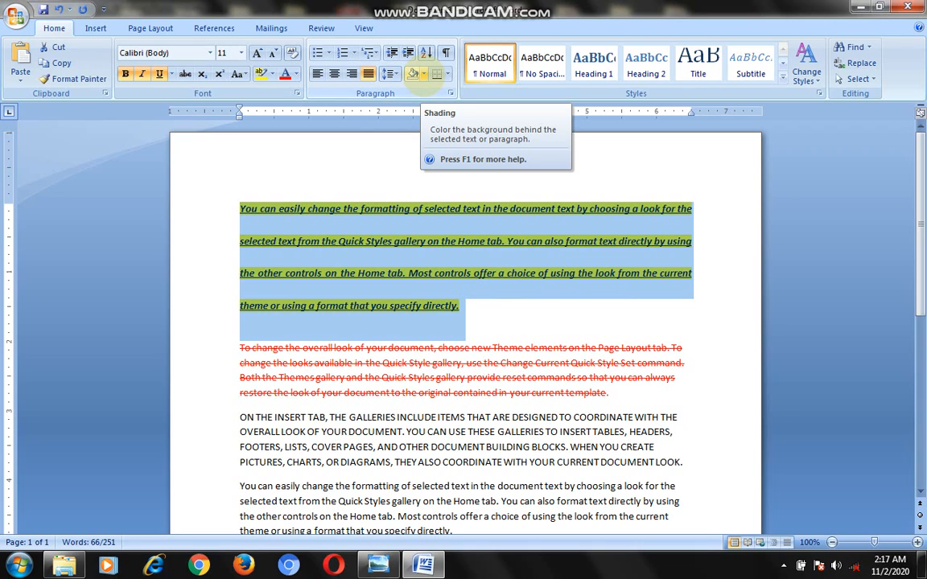
{"action": "left_click", "coordinate": [423, 74]}
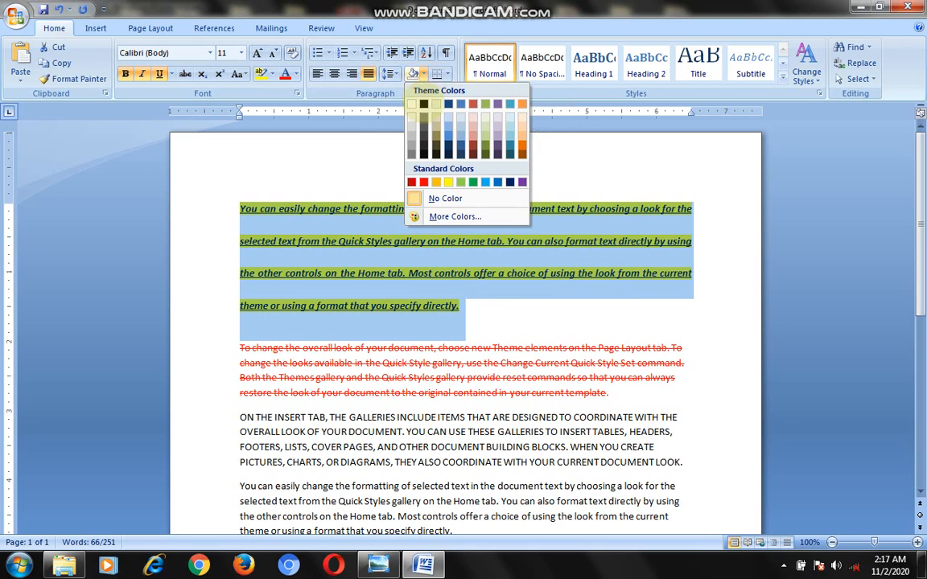
{"action": "left_click", "coordinate": [423, 182]}
{"action": "left_click", "coordinate": [366, 170]}
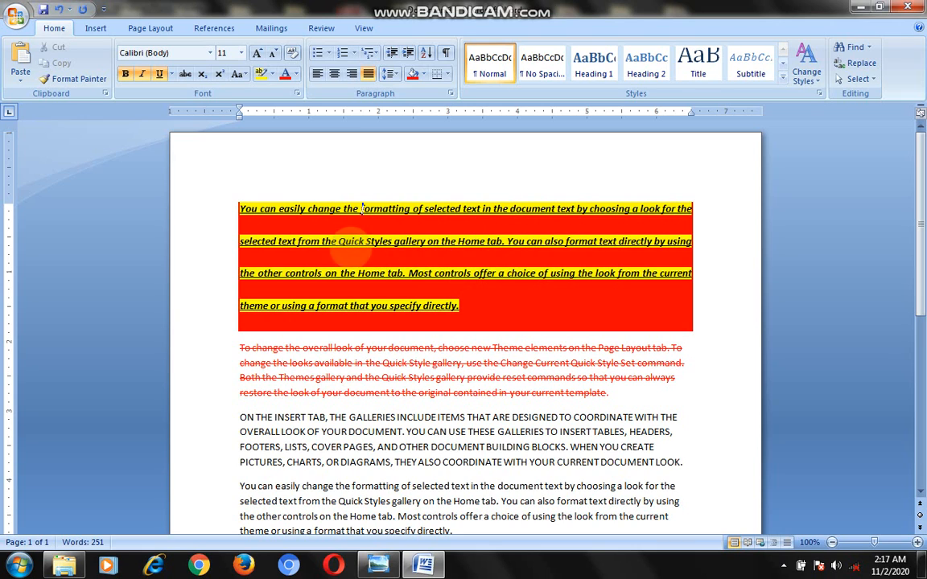
Apply All Borders to the red-shaded first paragraph.
{"action": "mouse_move", "coordinate": [234, 207]}
{"action": "left_mouse_down"}
{"action": "mouse_move", "coordinate": [492, 299]}
{"action": "mouse_move", "coordinate": [451, 286]}
{"action": "left_mouse_up"}
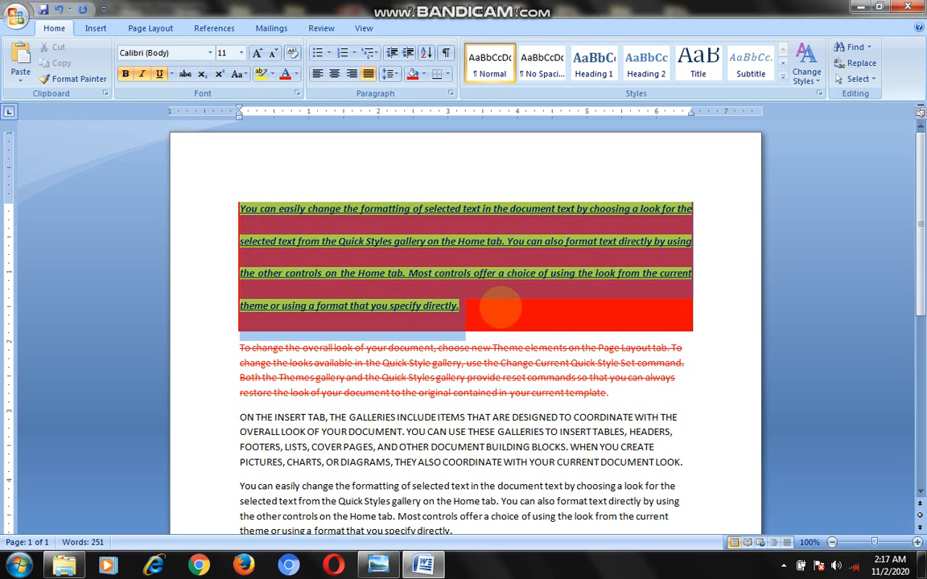
{"action": "left_click", "coordinate": [447, 74]}
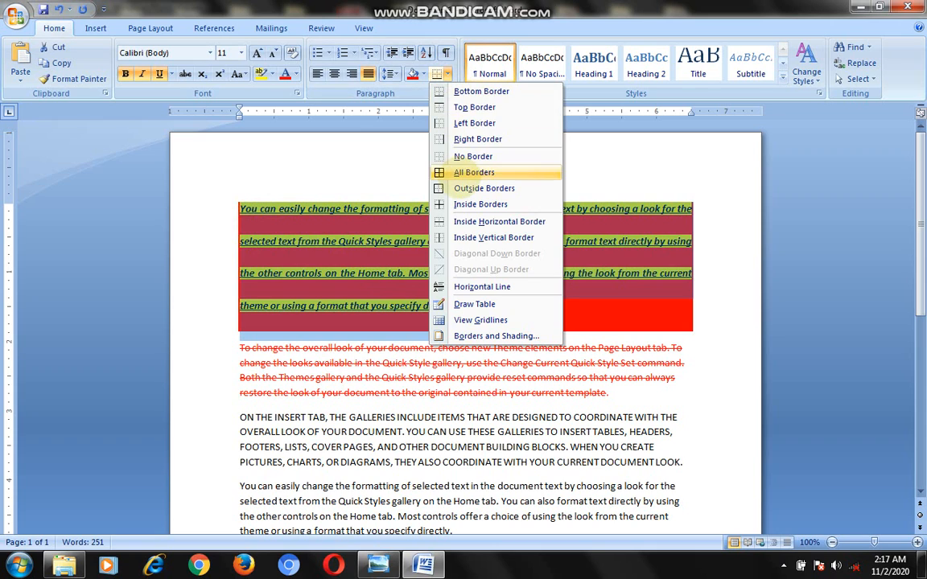
{"action": "left_click", "coordinate": [474, 172]}
{"action": "left_click", "coordinate": [314, 165]}
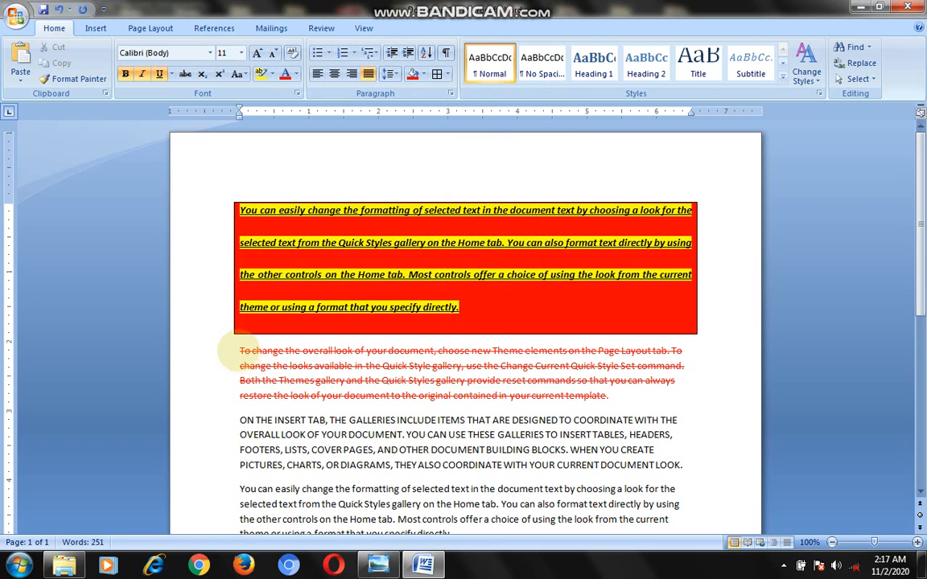
Apply the same All Borders setting to the red struck-through second paragraph.
{"action": "left_click_drag", "start_coordinate": [239, 352], "coordinate": [640, 395]}
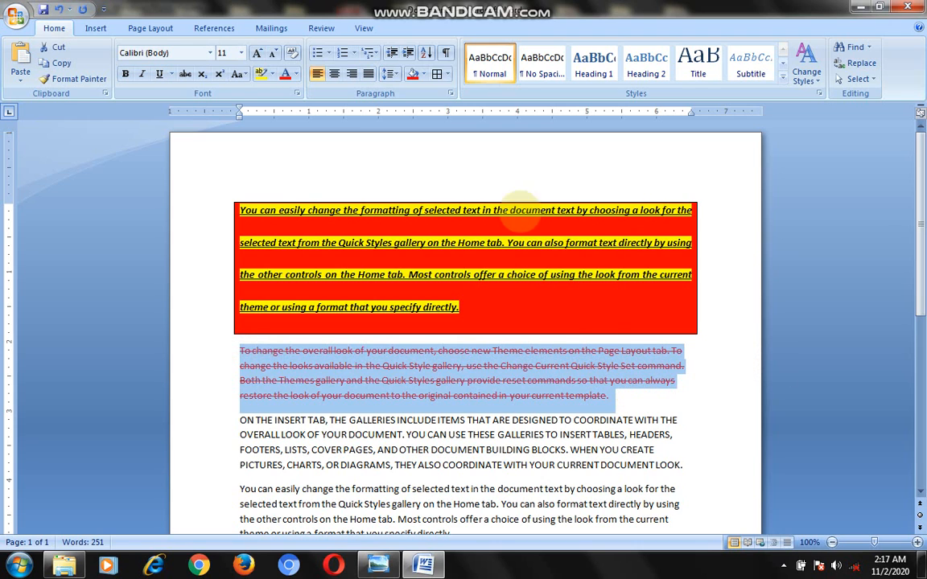
{"action": "left_click", "coordinate": [439, 74]}
{"action": "left_click", "coordinate": [376, 210]}
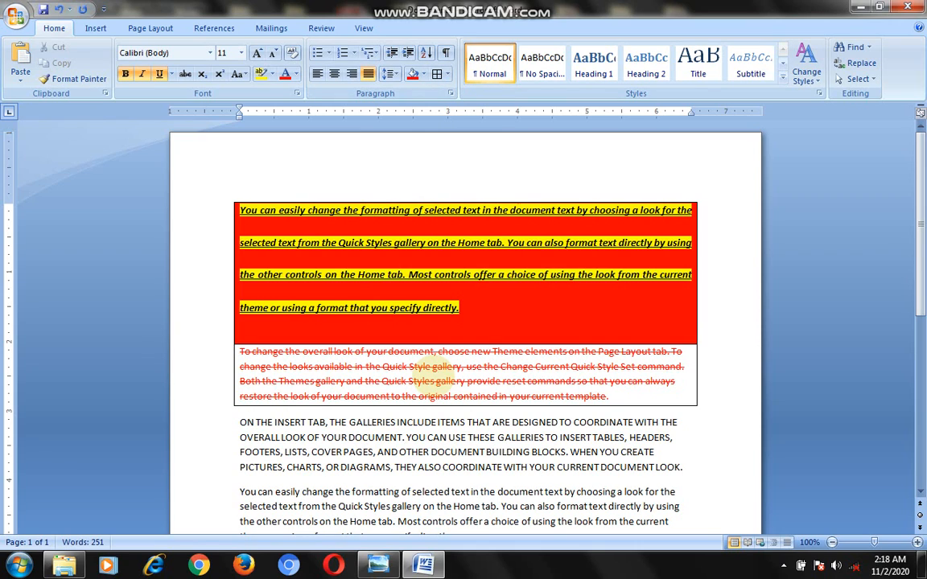
Turn the four paragraphs into a bulleted list with solid round bullets.
{"action": "left_click_drag", "start_coordinate": [224, 202], "coordinate": [326, 502]}
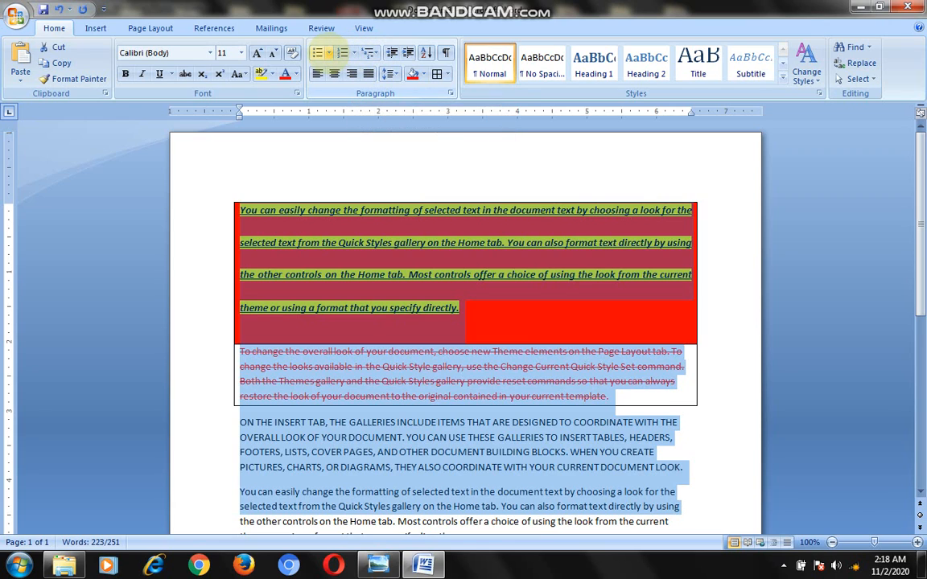
{"action": "left_click", "coordinate": [328, 53]}
{"action": "left_click", "coordinate": [362, 95]}
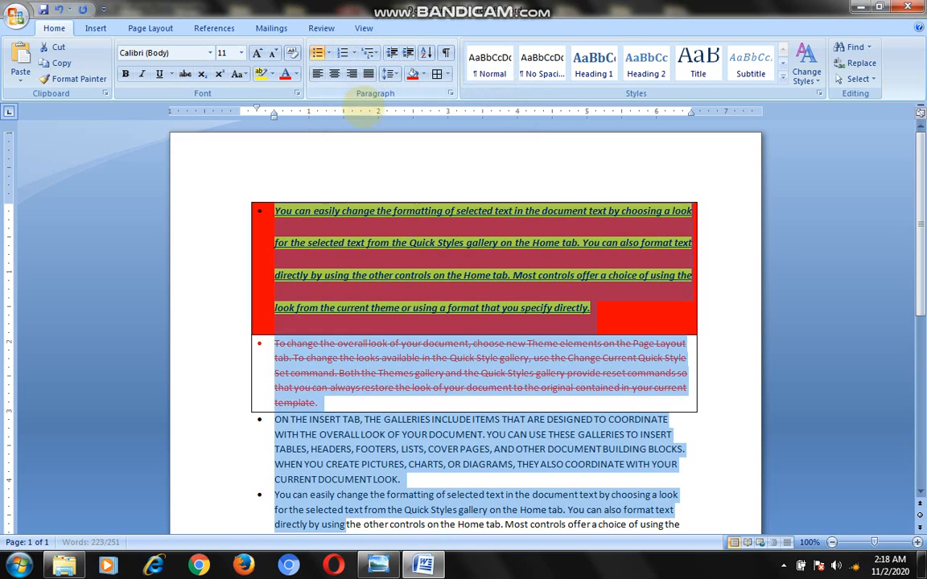
{"action": "left_click", "coordinate": [269, 318]}
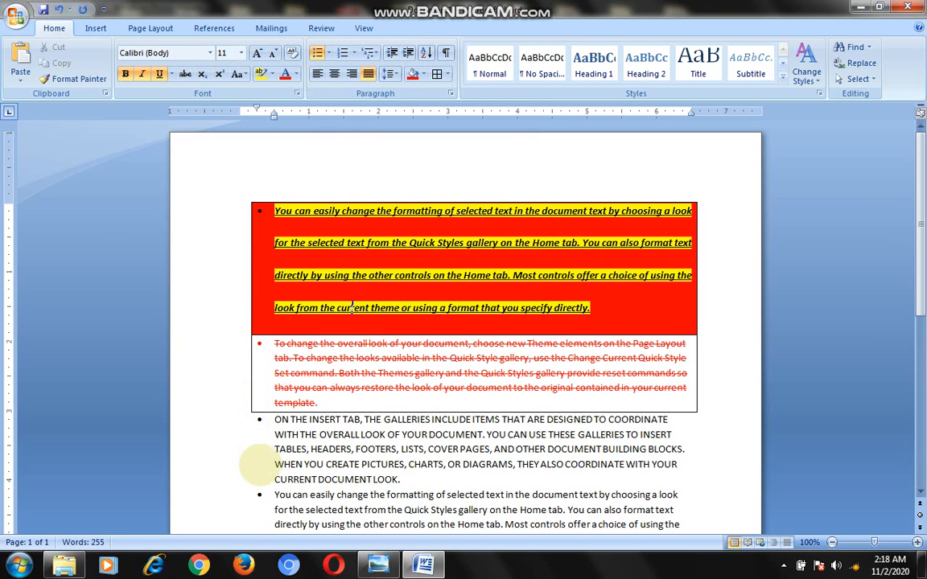
Convert the four bulleted paragraphs into a numbered list in the 1. 2. 3. format.
{"action": "left_click_drag", "start_coordinate": [228, 213], "coordinate": [243, 507]}
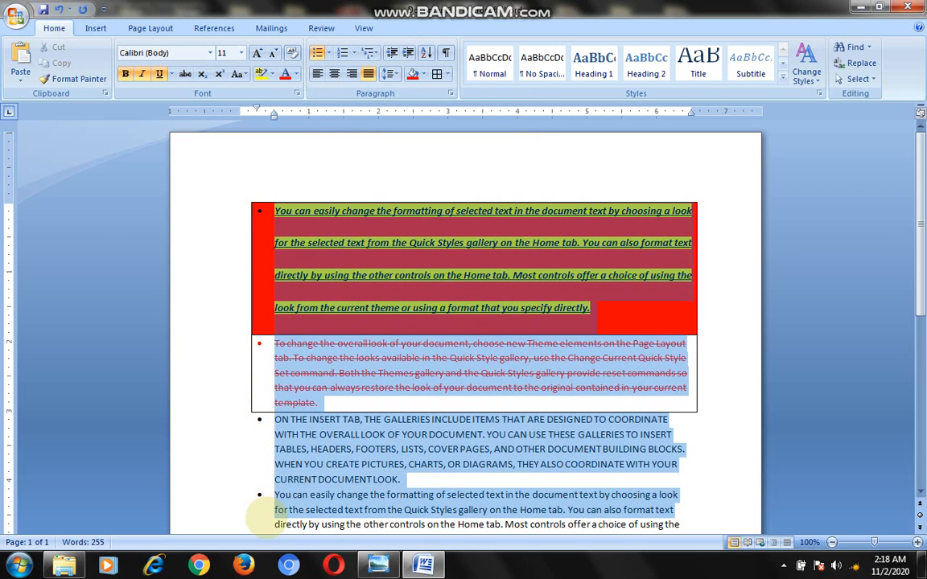
{"action": "left_click", "coordinate": [329, 53]}
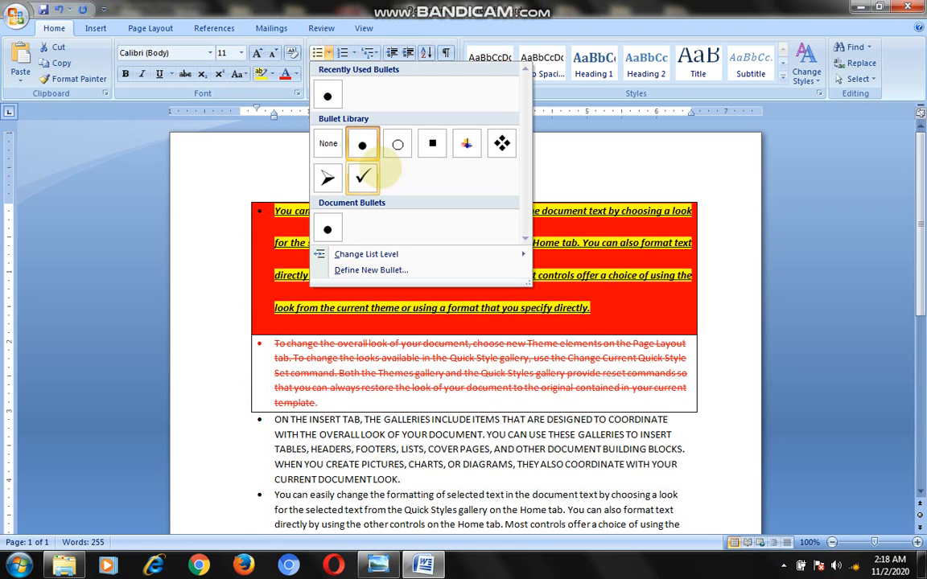
{"action": "left_click", "coordinate": [352, 52]}
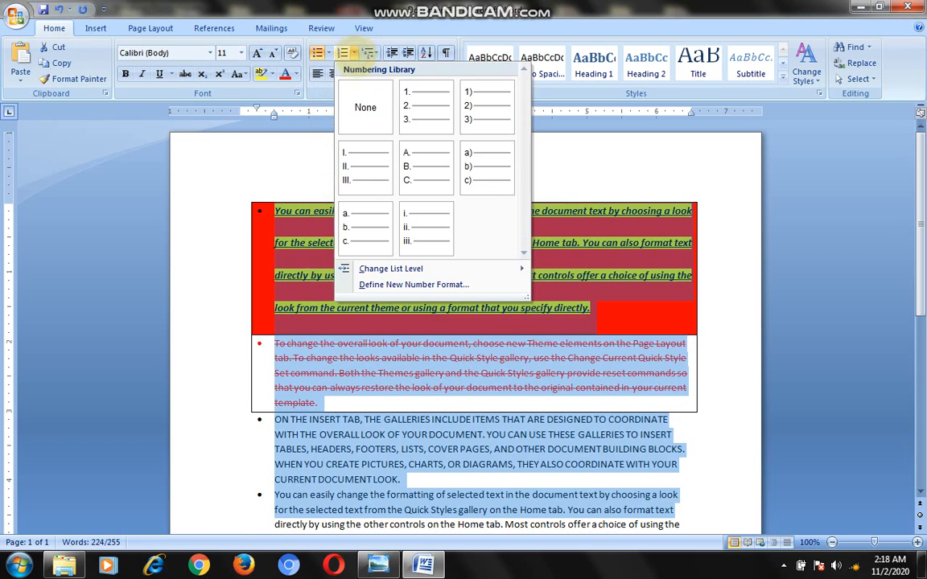
{"action": "left_click", "coordinate": [424, 107]}
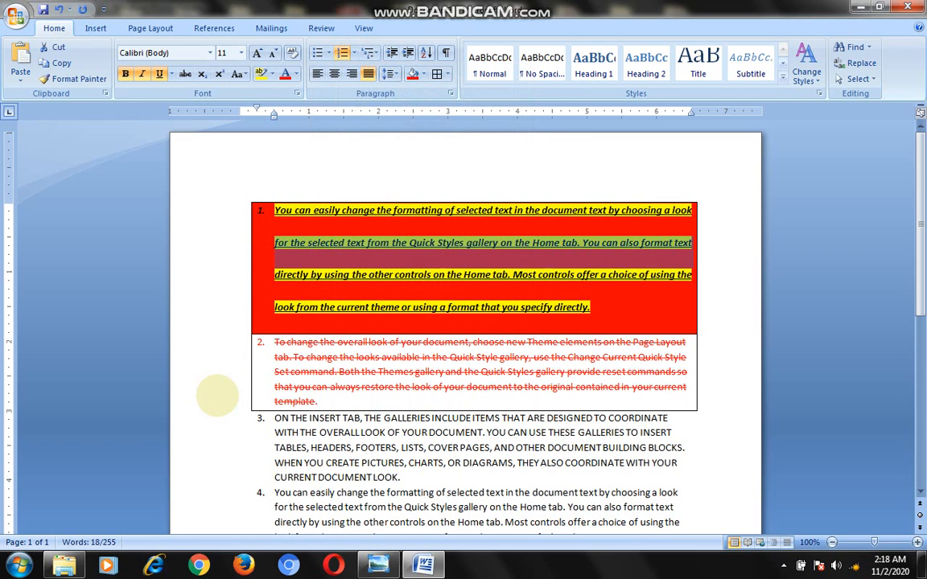
Remove the numbering from all the paragraphs by setting the number format to None.
{"action": "left_click", "coordinate": [205, 210]}
{"action": "left_click_drag", "start_coordinate": [205, 211], "coordinate": [276, 528]}
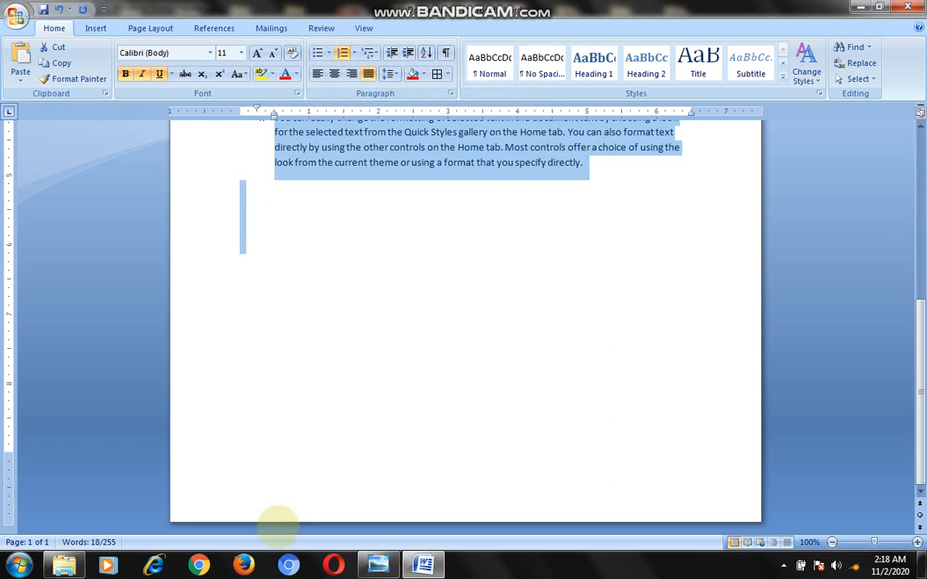
{"action": "left_click", "coordinate": [354, 53]}
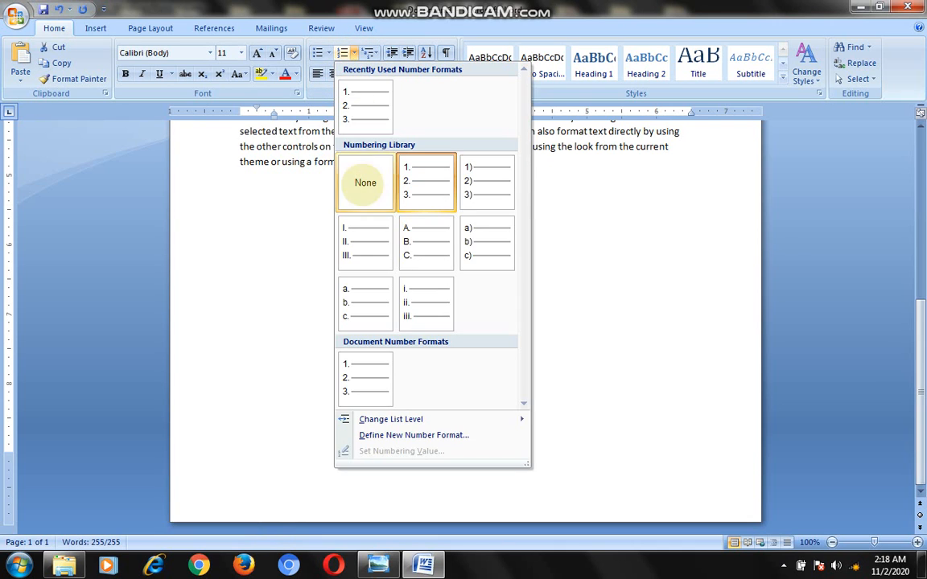
{"action": "left_click", "coordinate": [364, 184]}
{"action": "scroll", "coordinate": [218, 269], "scroll_direction": "up", "scroll_amount": 3}
{"action": "left_click", "coordinate": [218, 265]}
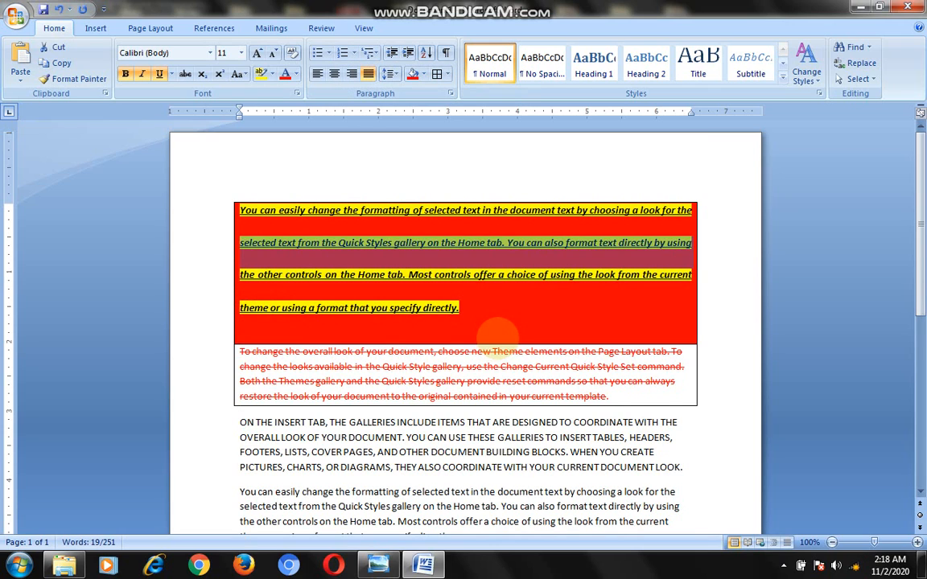
Search the whole document for "can" and mark all its occurrences with Reading Highlight.
{"action": "scroll", "coordinate": [487, 331], "scroll_direction": "down", "scroll_amount": 1}
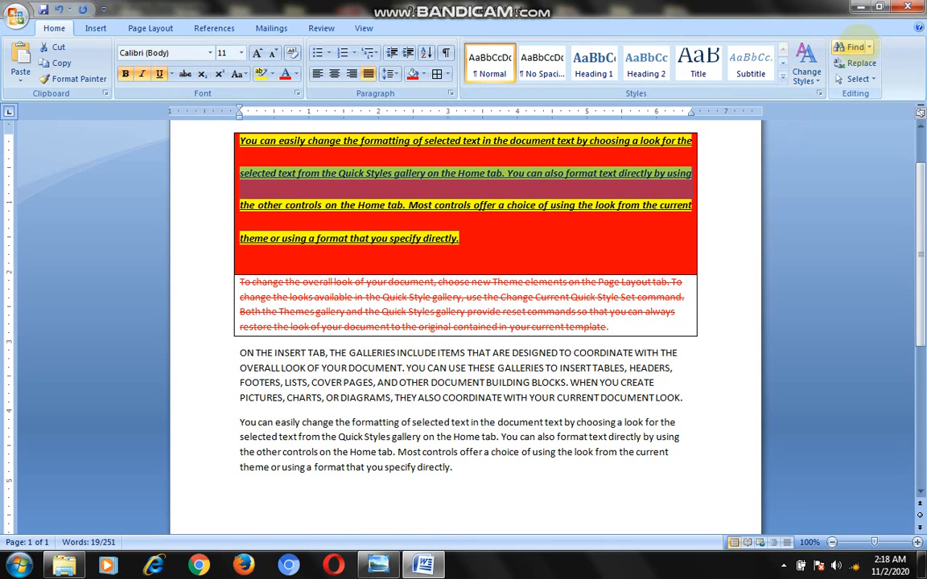
{"action": "left_click", "coordinate": [851, 46]}
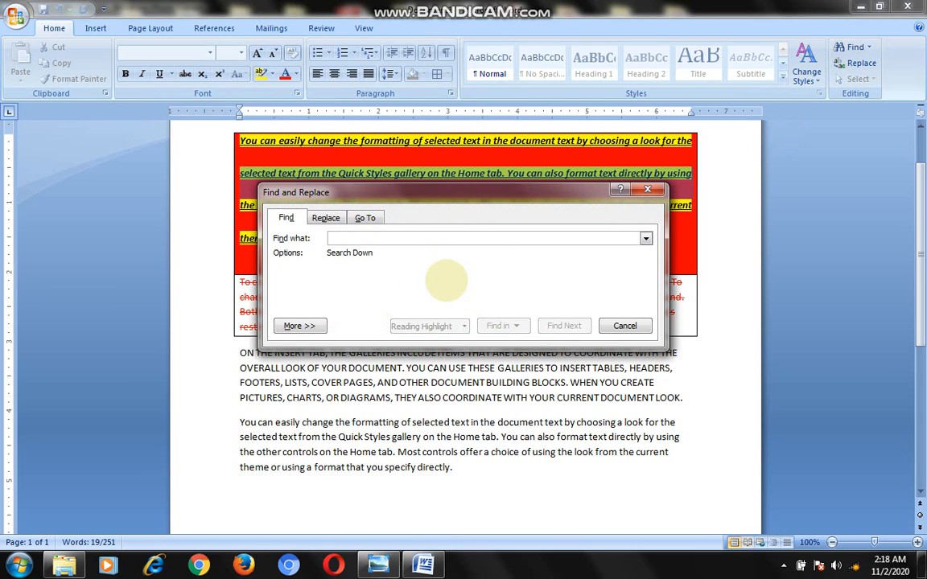
{"action": "type", "text": "can"}
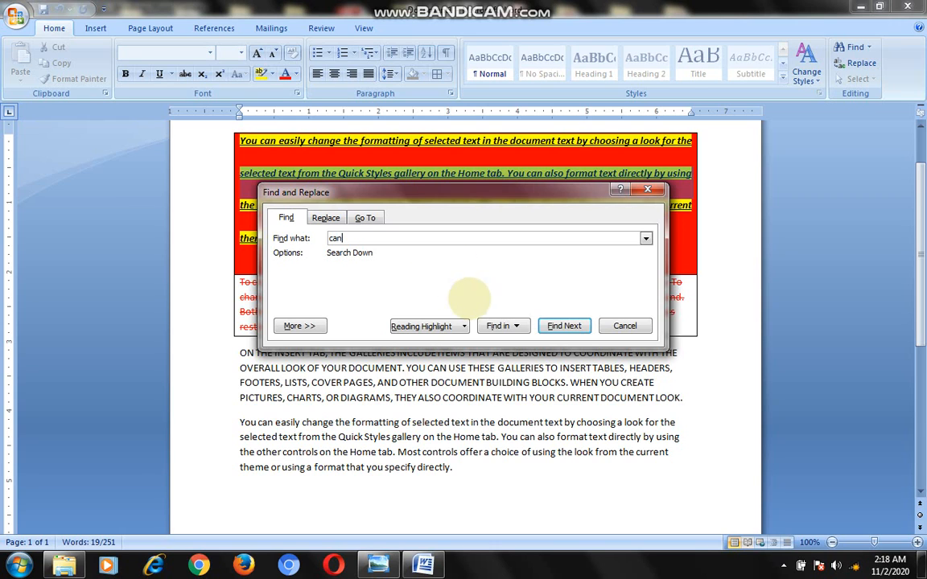
{"action": "left_click", "coordinate": [567, 326]}
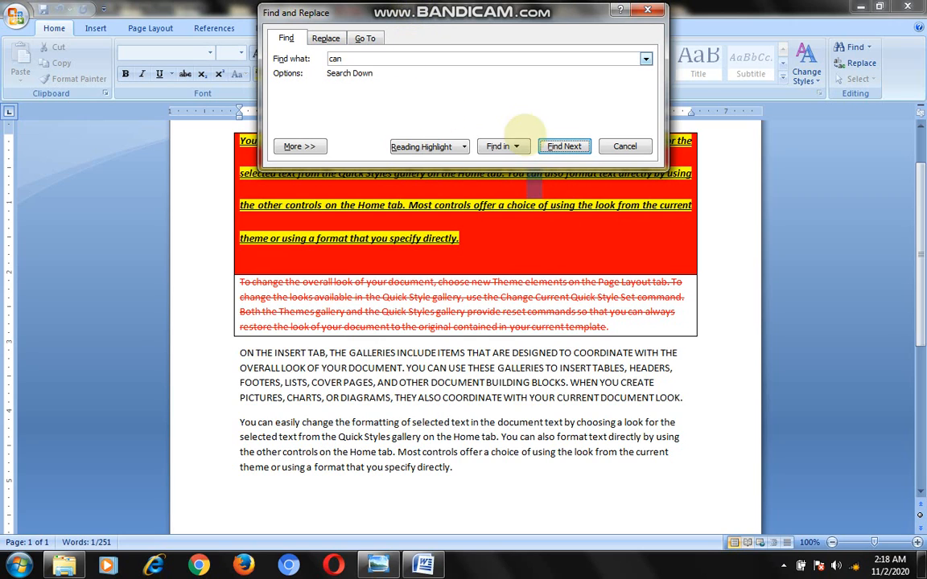
{"action": "left_click", "coordinate": [562, 145]}
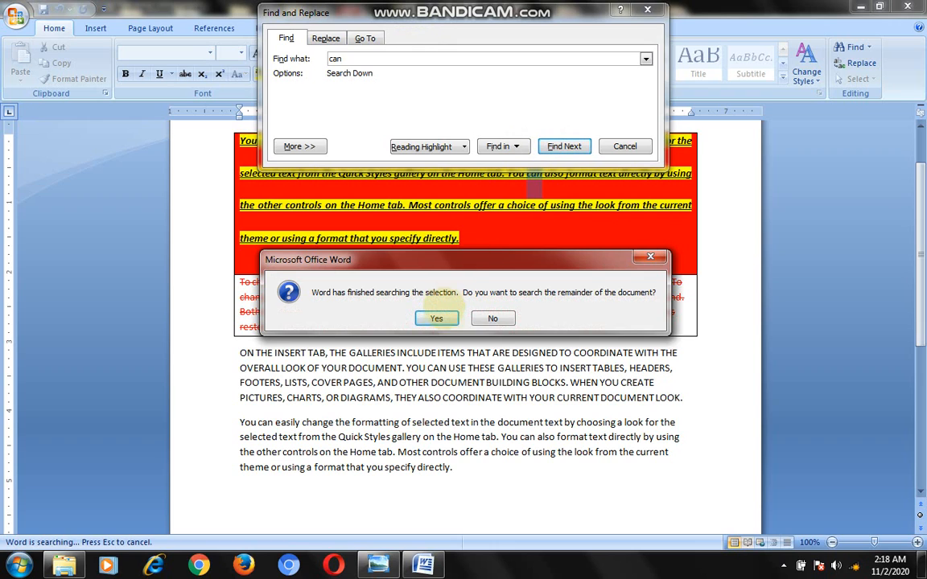
{"action": "left_click", "coordinate": [439, 318]}
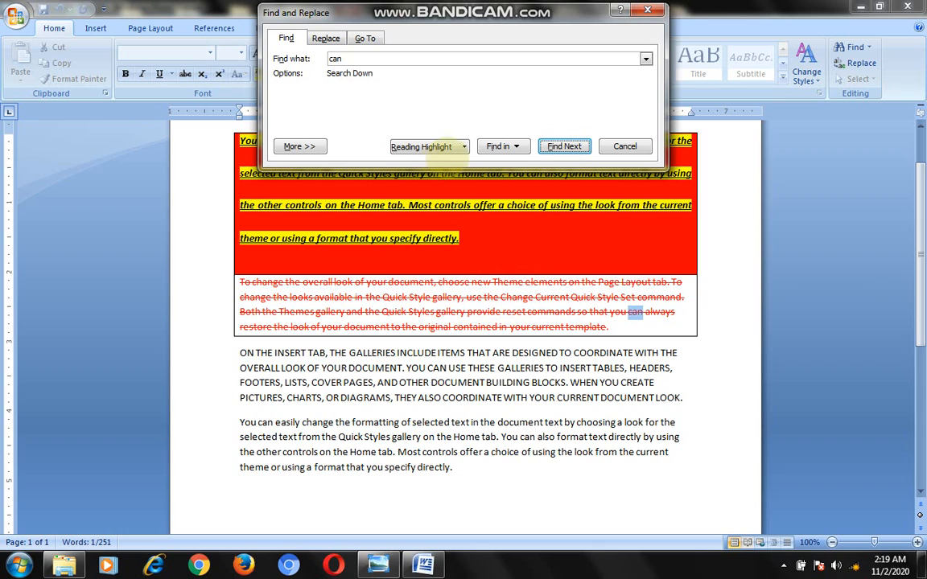
{"action": "left_click", "coordinate": [463, 146]}
{"action": "left_click", "coordinate": [455, 163]}
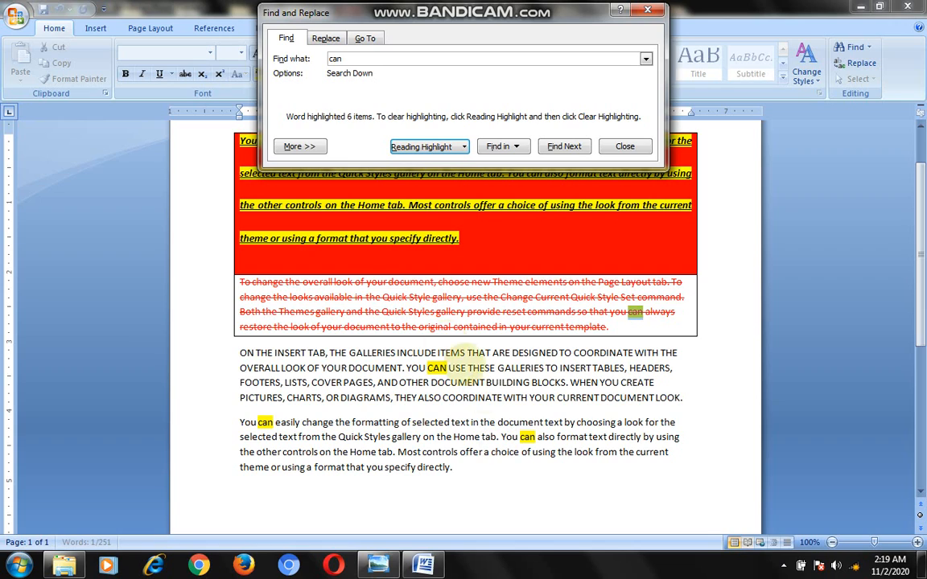
Replace every occurrence of "can" with "pan" in the document.
{"action": "left_click", "coordinate": [326, 37]}
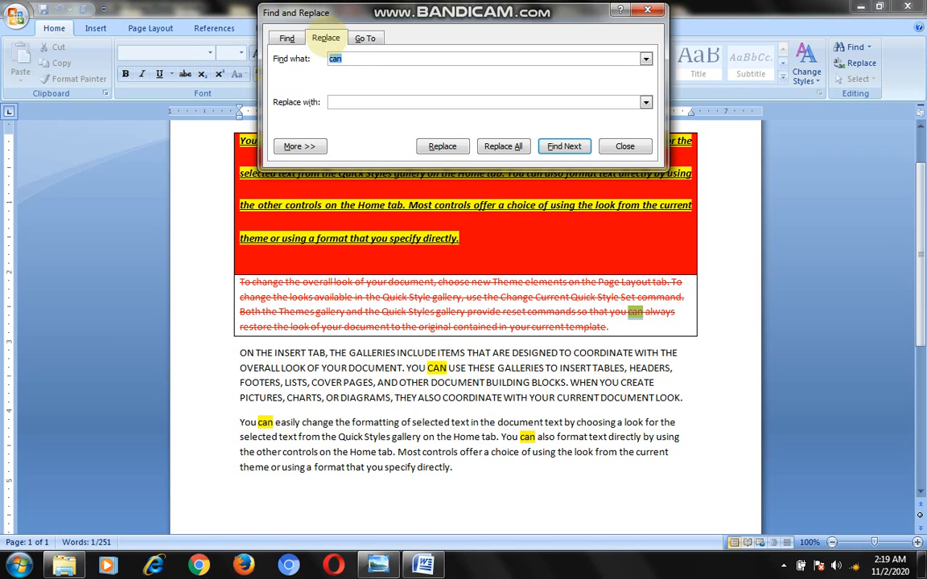
{"action": "left_click", "coordinate": [351, 98]}
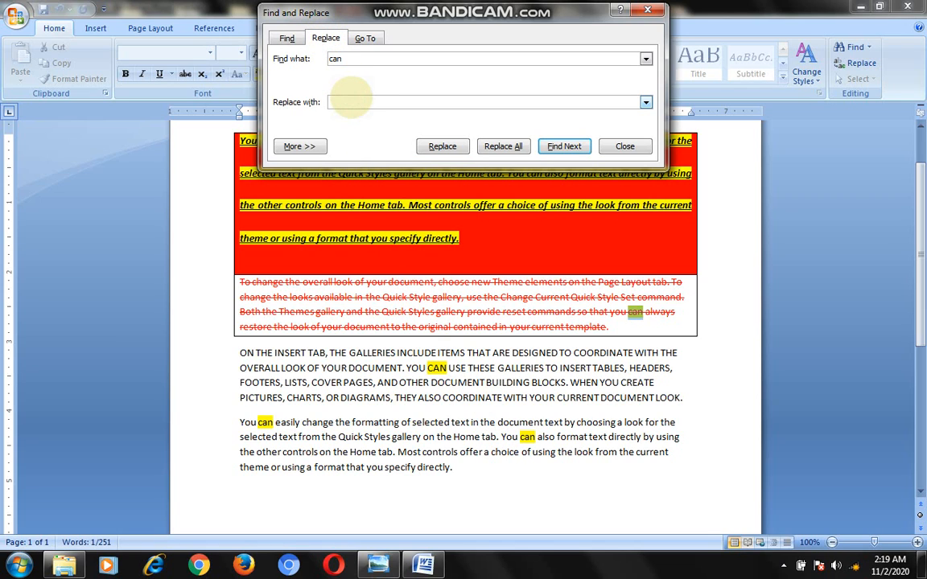
{"action": "type", "text": "pan"}
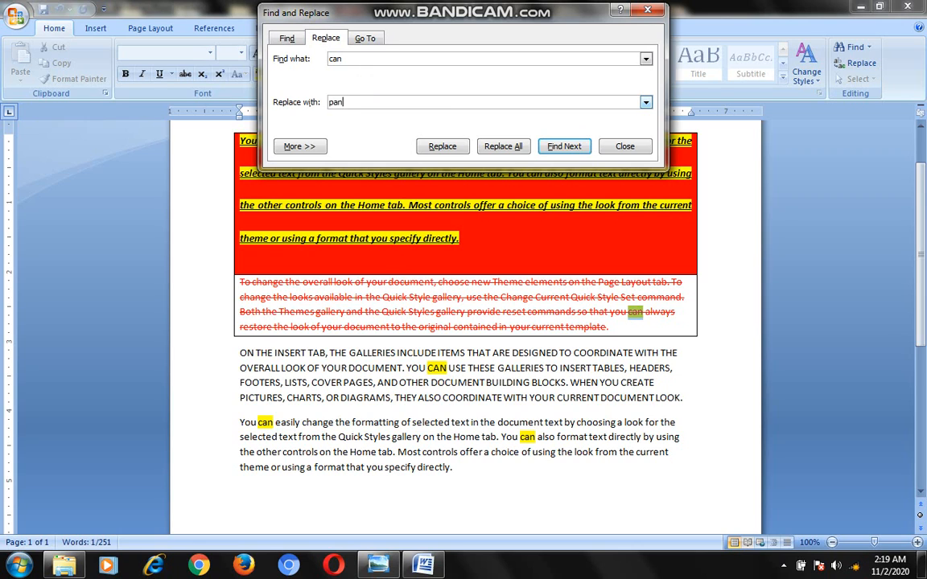
{"action": "left_click", "coordinate": [503, 145]}
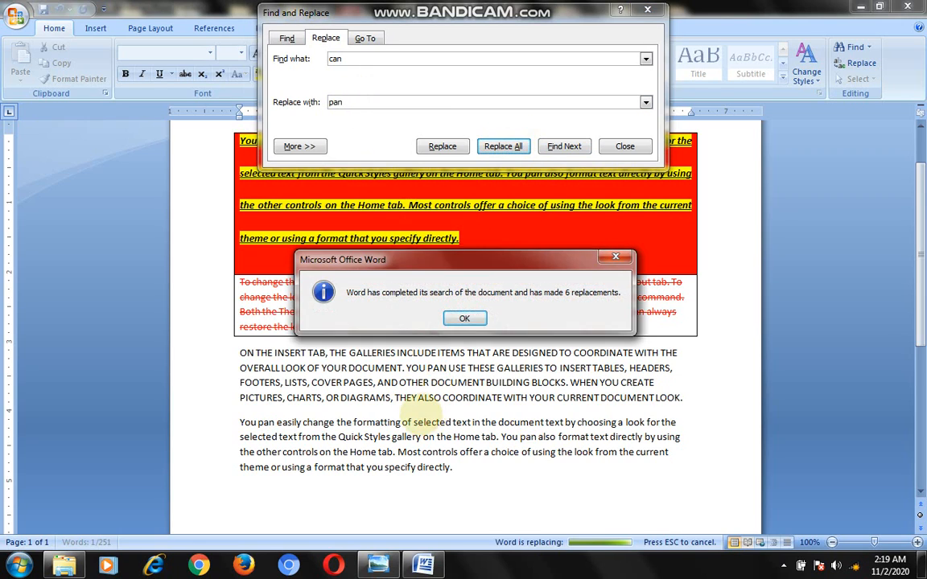
{"action": "key", "text": "Return"}
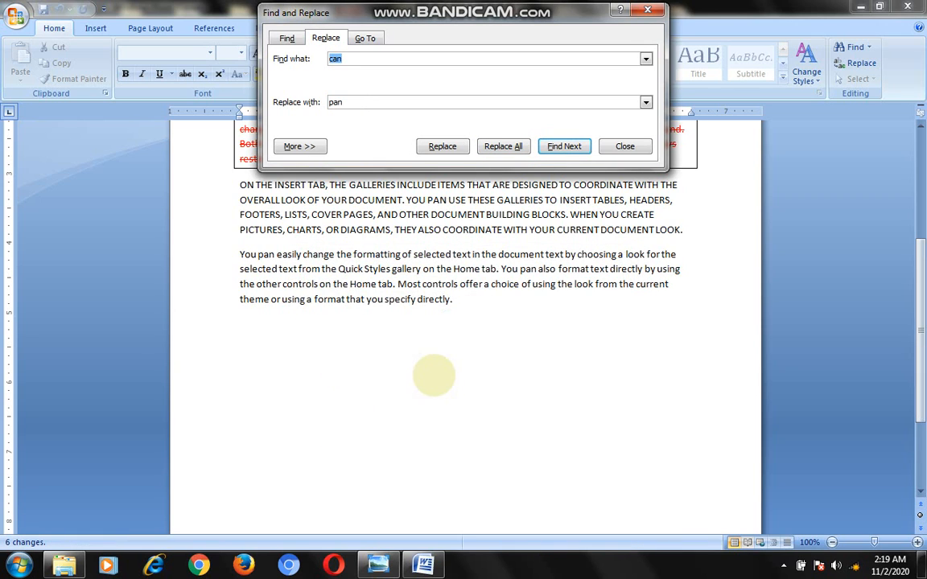
Select the replaced word "pan" in the first sentence of the last paragraph to point out the replacement.
{"action": "left_click", "coordinate": [245, 253]}
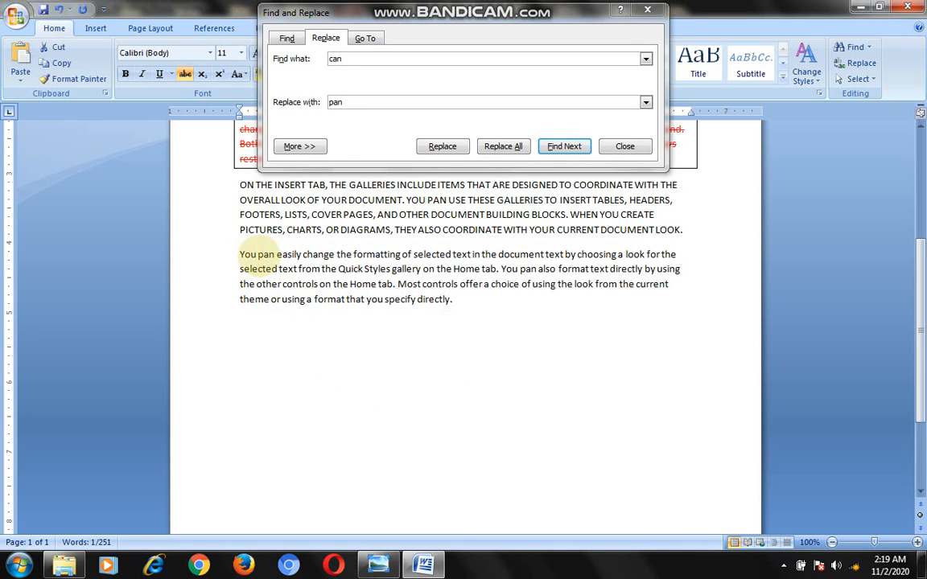
{"action": "left_click_drag", "start_coordinate": [257, 254], "coordinate": [278, 230]}
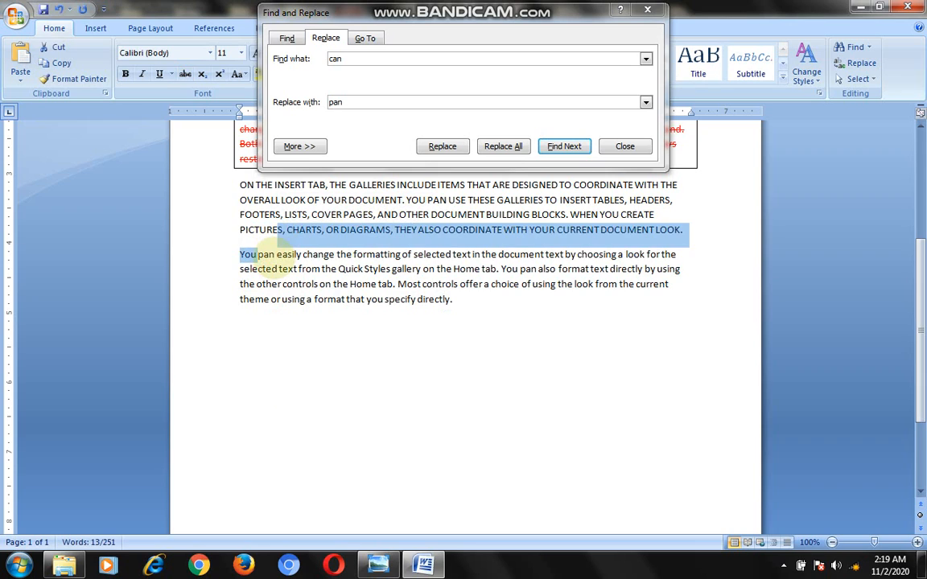
{"action": "double_click", "coordinate": [266, 254]}
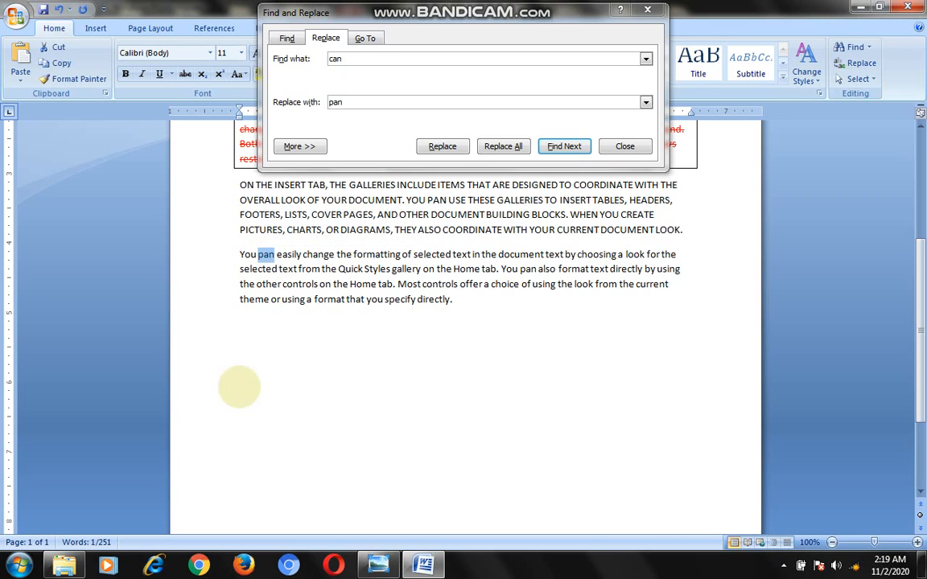
Switch to Windows Photo Viewer and examine the shortcut key table on the textbook page about Find and Replace.
{"action": "left_click", "coordinate": [378, 565]}
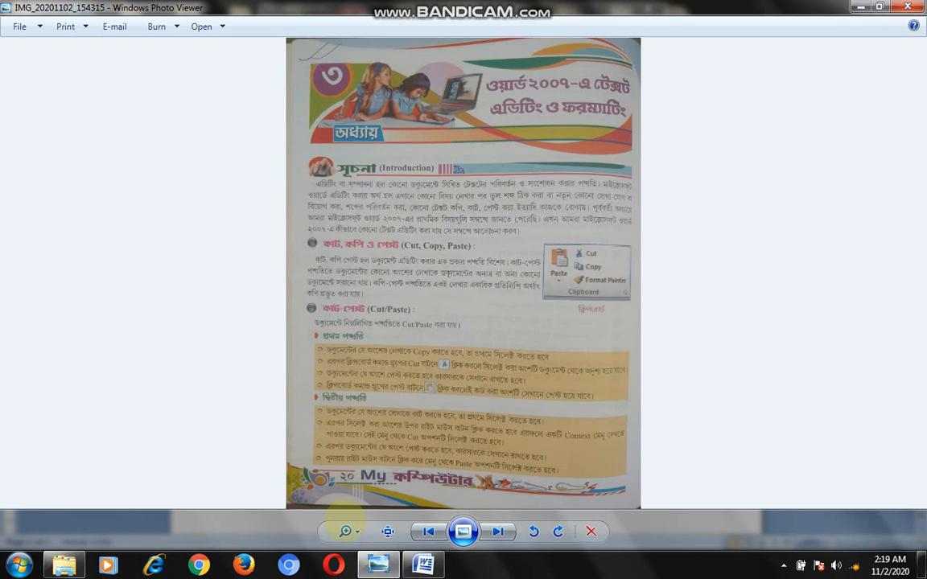
{"action": "scroll", "coordinate": [345, 517], "scroll_direction": "down", "scroll_amount": 1}
{"action": "scroll", "coordinate": [346, 519], "scroll_direction": "down", "scroll_amount": 1}
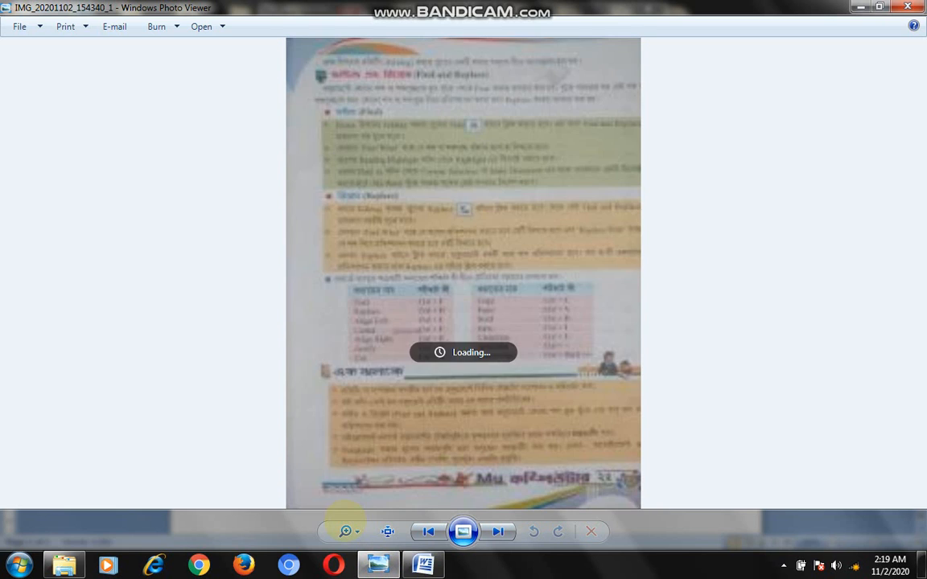
{"action": "scroll", "coordinate": [515, 261], "scroll_direction": "up", "scroll_amount": 2}
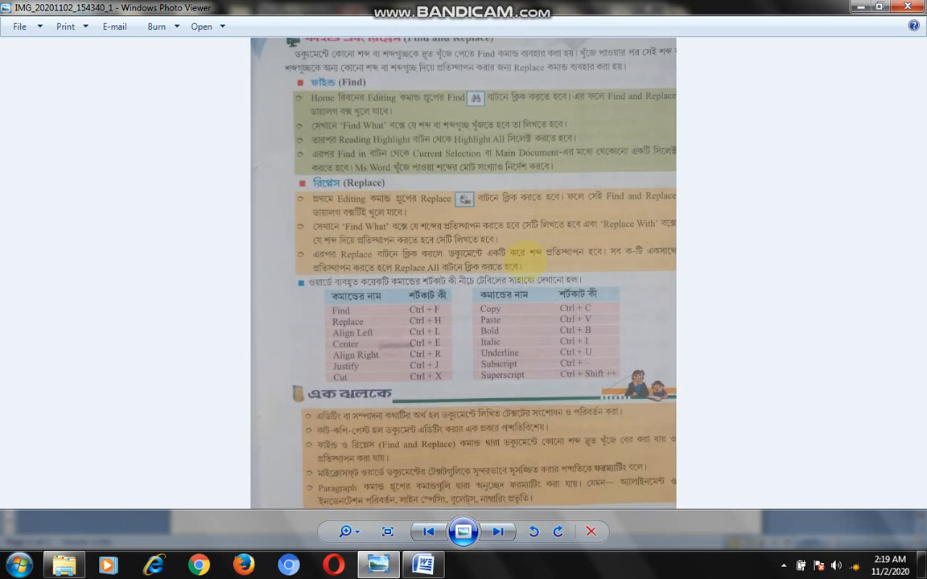
{"action": "left_click_drag", "start_coordinate": [434, 396], "coordinate": [453, 296]}
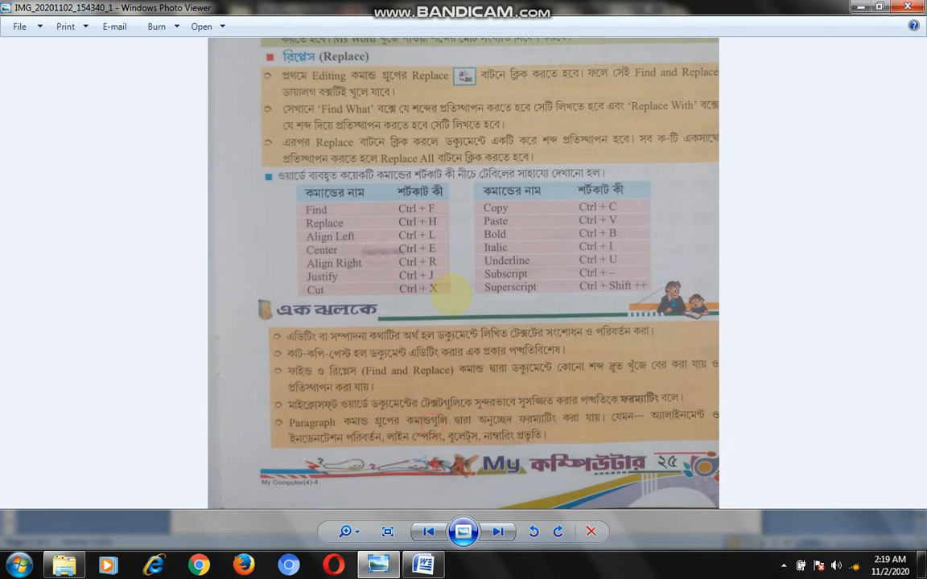